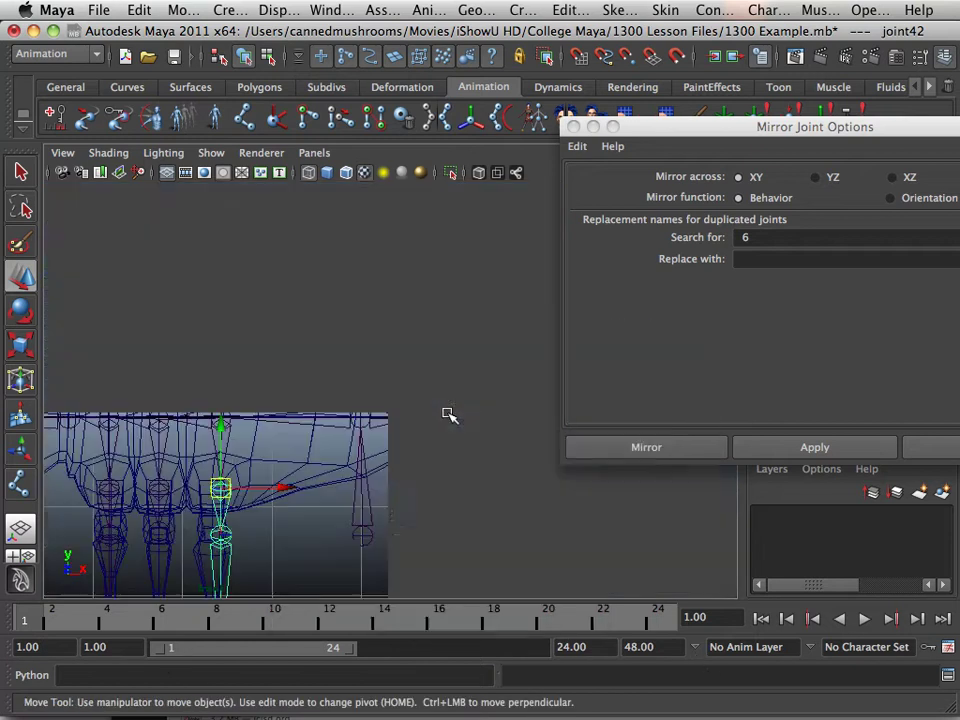
Step: Examine the dragonfly's leg joints, spine and wing bases in the front and top views
key(space)
alt+middle_drag(345, 420, 399, 555)
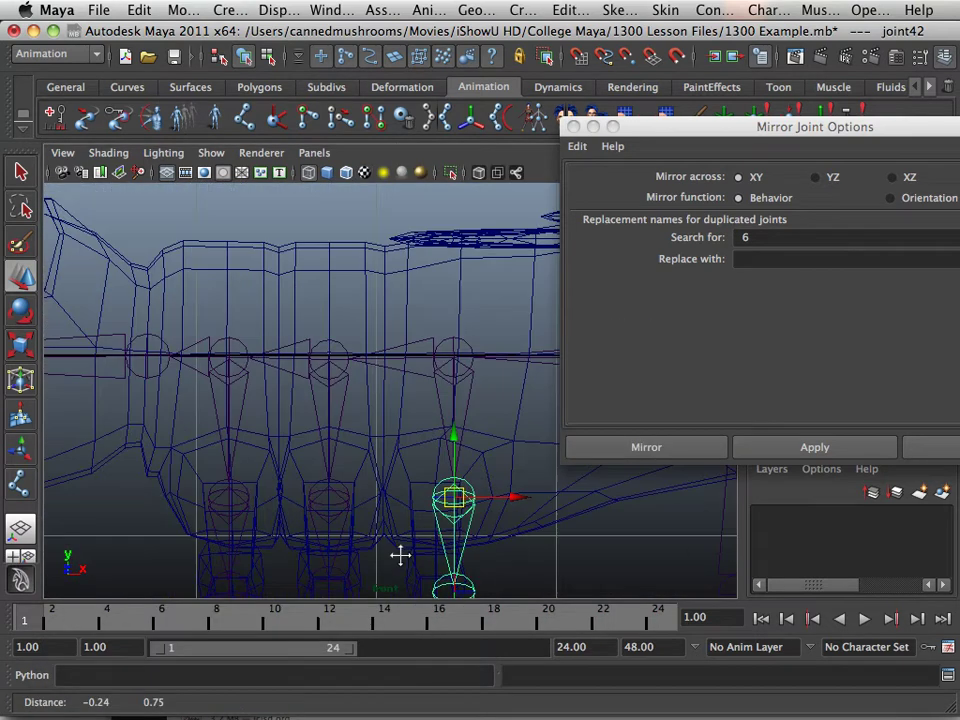
alt+right_drag(399, 555, 326, 446)
alt+middle_drag(326, 446, 274, 444)
alt+right_drag(285, 436, 336, 429)
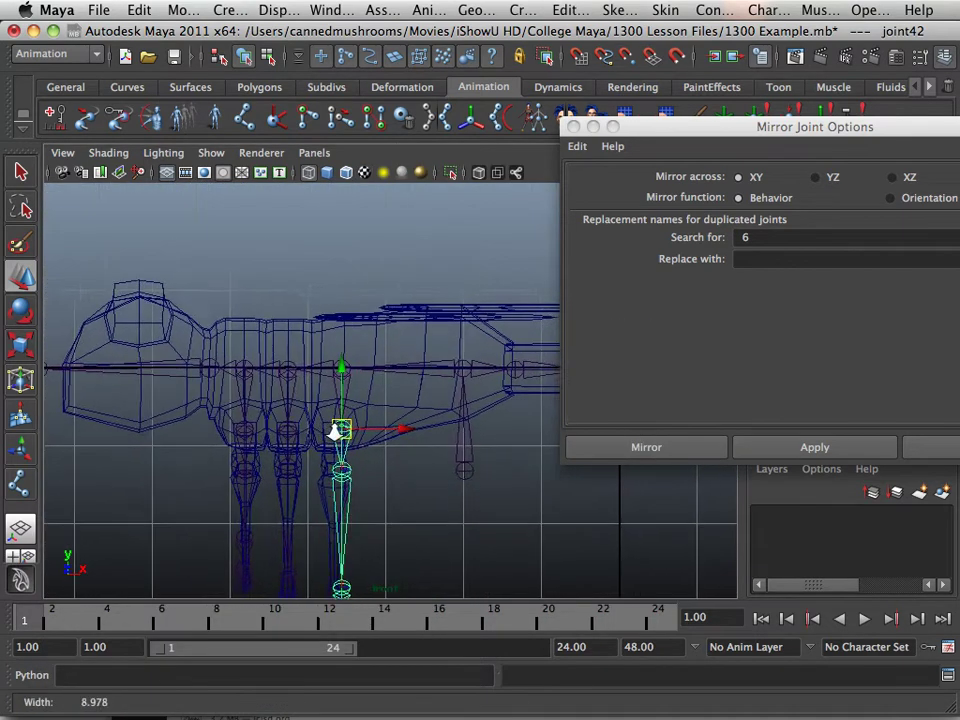
key(space)
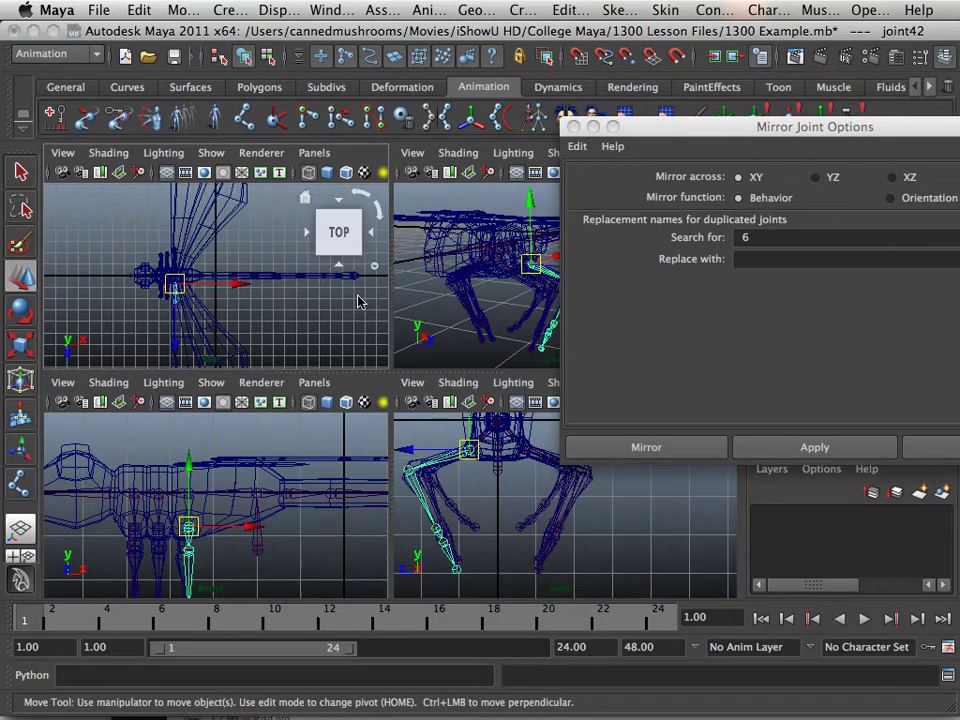
key(space)
alt+right_drag(360, 300, 456, 332)
alt+middle_drag(456, 332, 404, 390)
scroll(371, 367, up, 3)
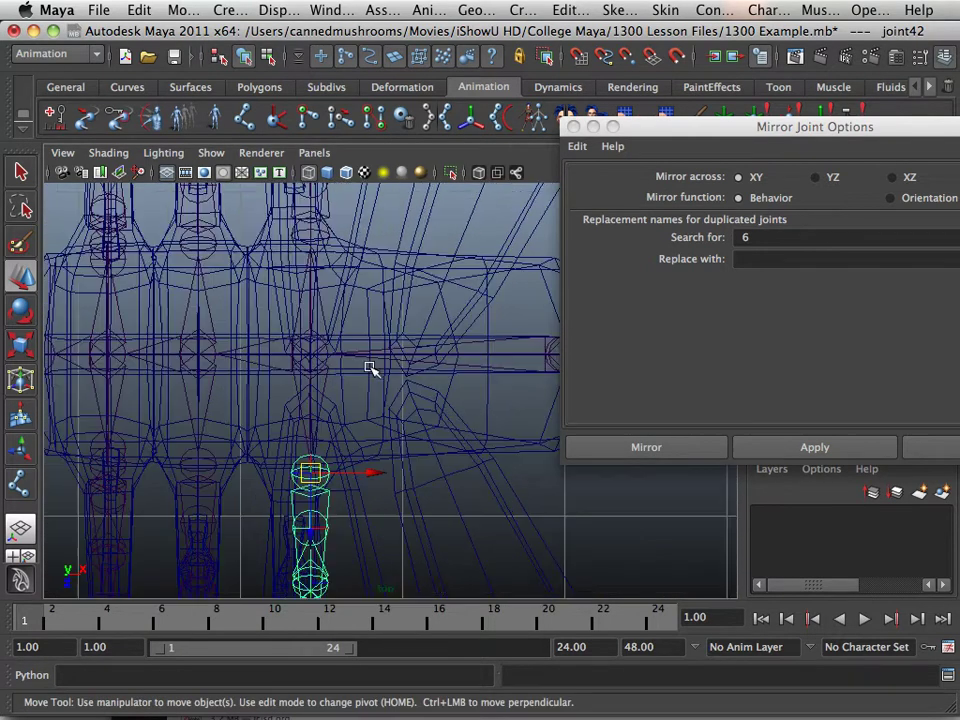
scroll(366, 346, down, 5)
scroll(364, 364, up, 4)
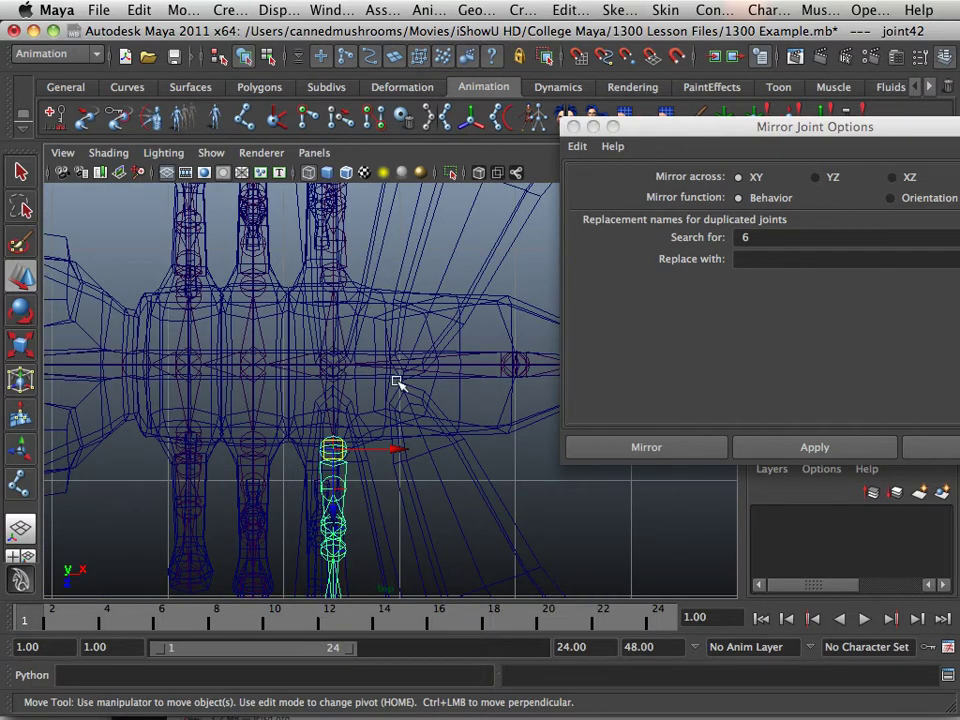
key(space)
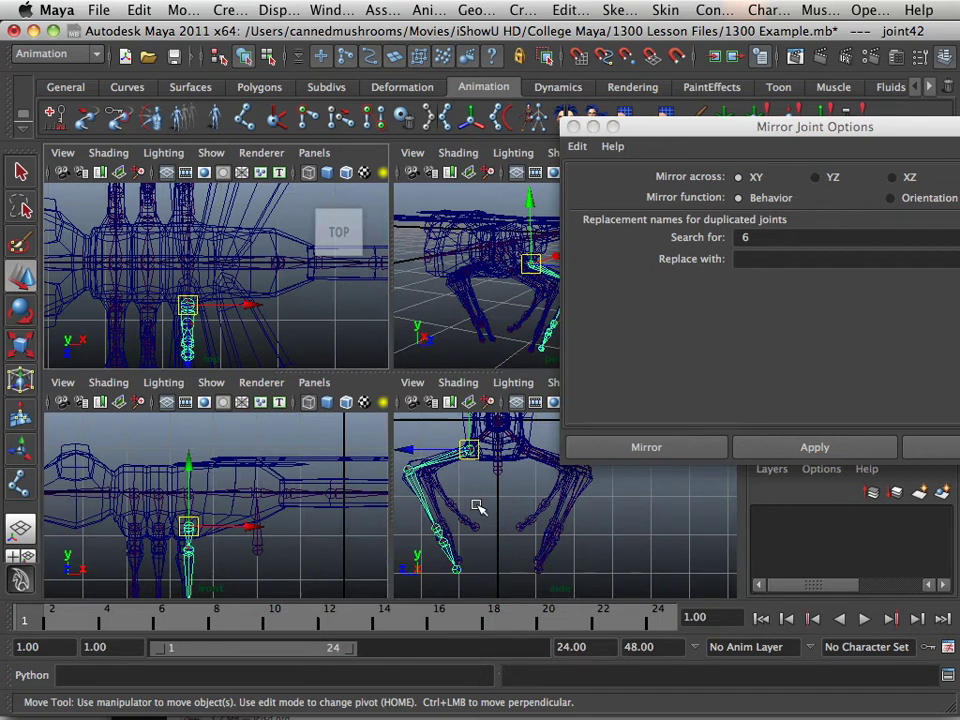
Step: In the front view, add a joint branching from the spine joint above the rear legs up toward the wing bases
key(space)
scroll(260, 460, up, 4)
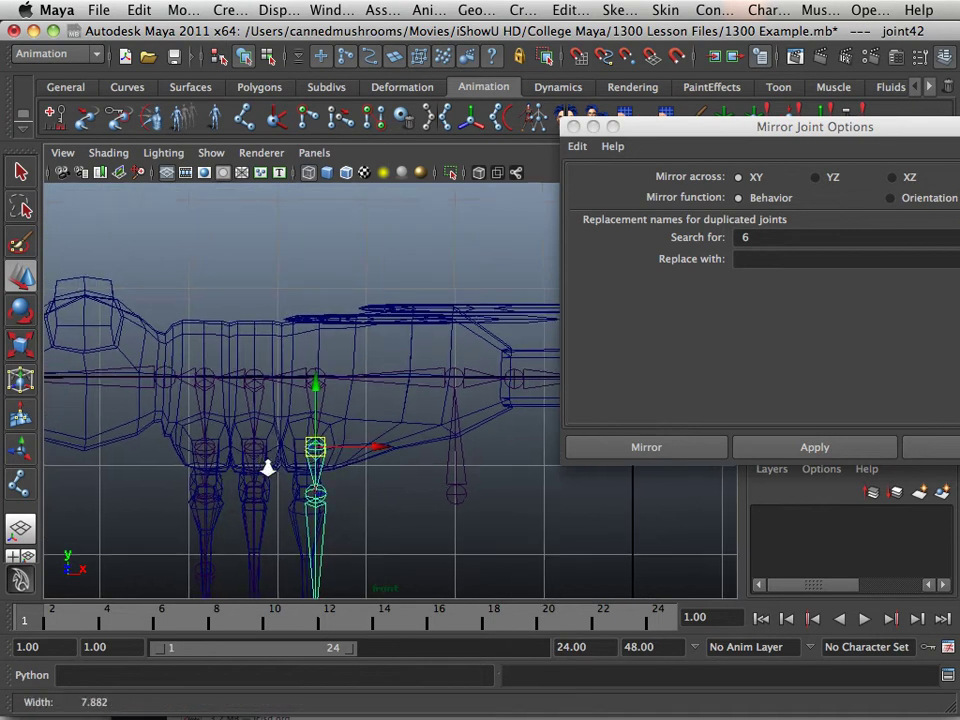
click(244, 118)
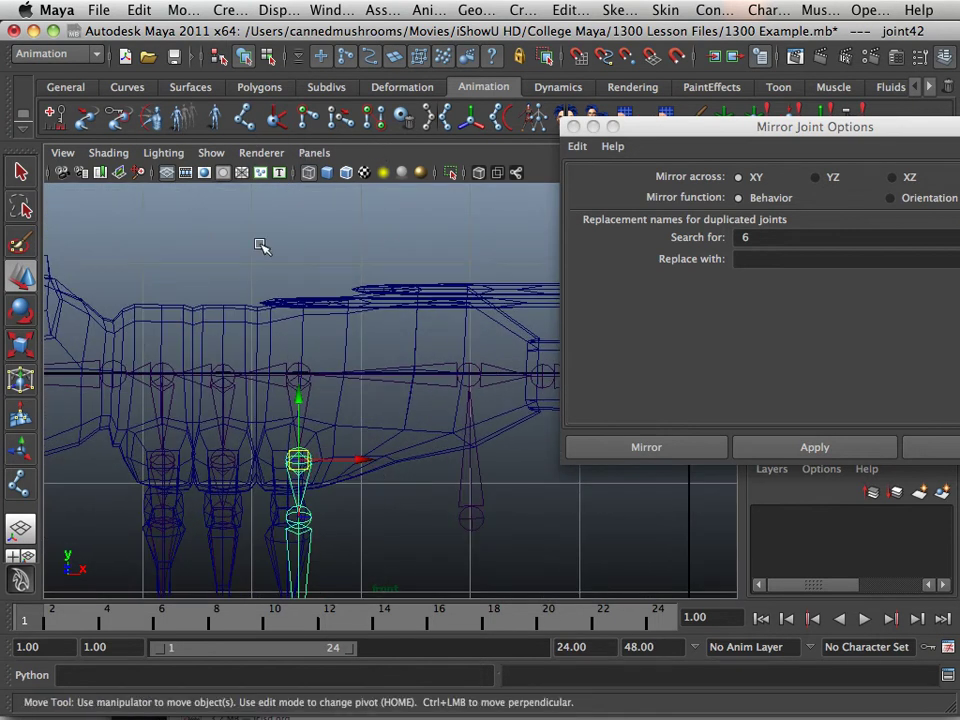
click(299, 376)
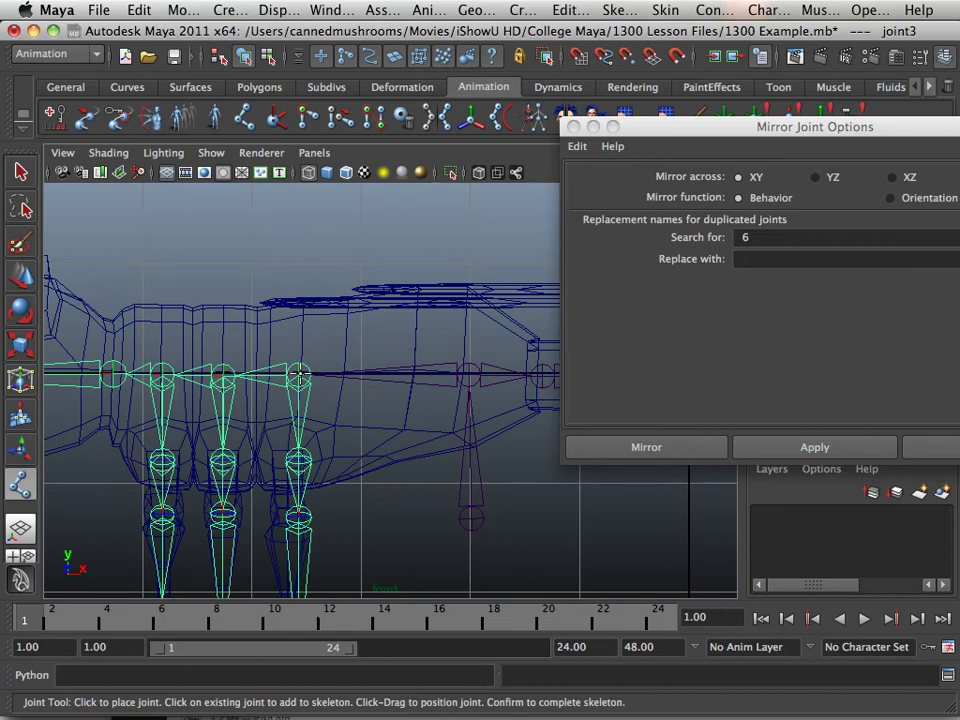
click(401, 317)
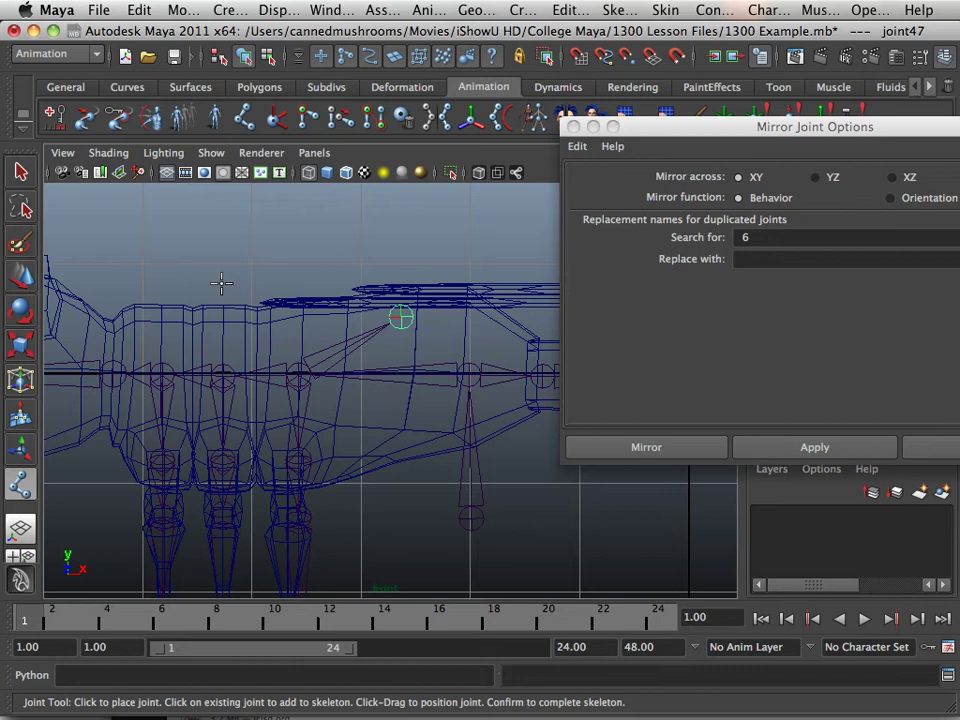
Step: In the top view, move the new wing-root joint along X toward the spine joint between the rear legs
key(w)
key(space)
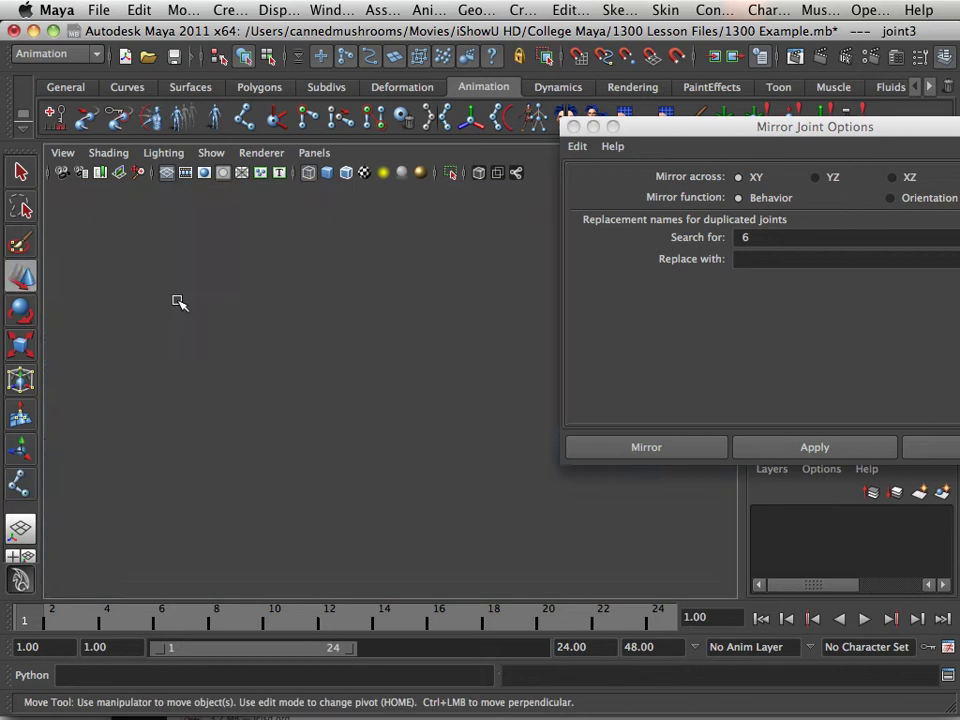
key(space)
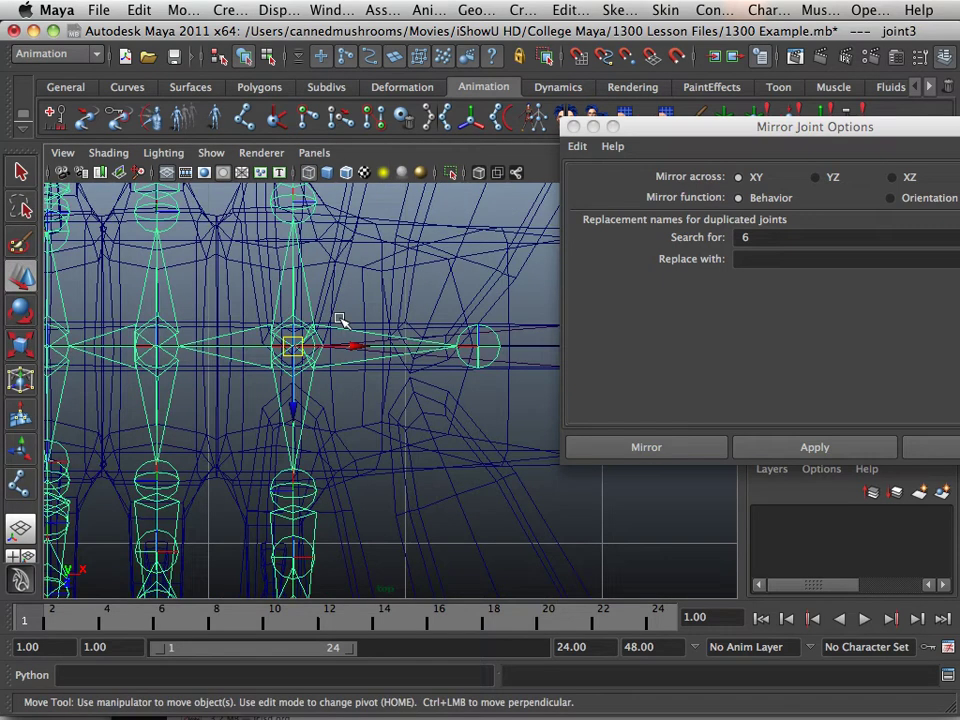
alt+middle_drag(338, 326, 141, 342)
click(283, 369)
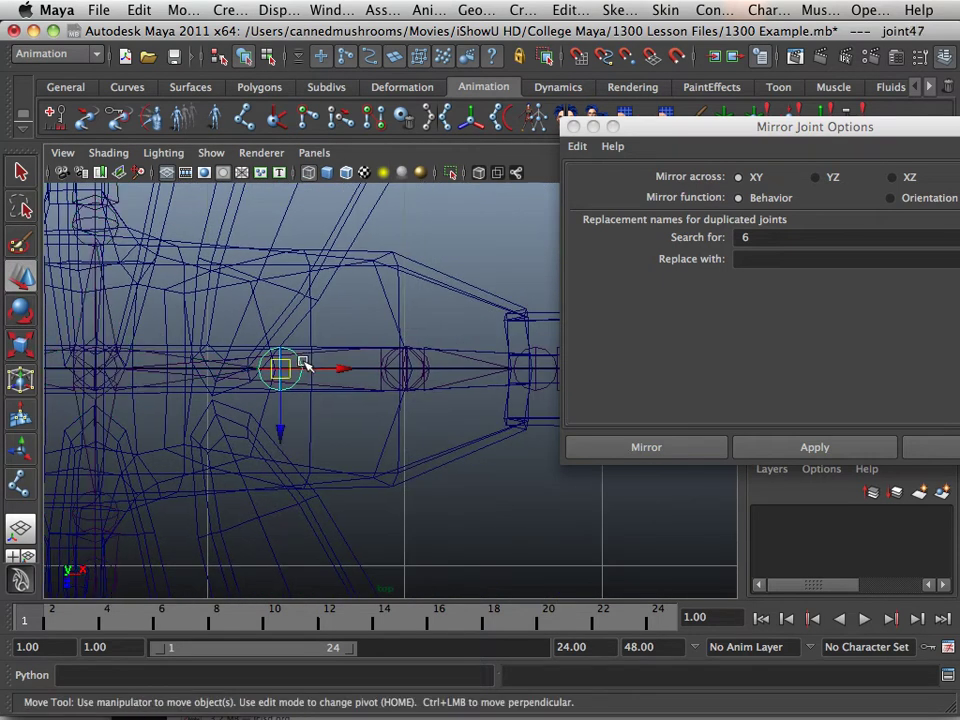
drag(338, 369, 229, 362)
alt+middle_drag(229, 364, 333, 352)
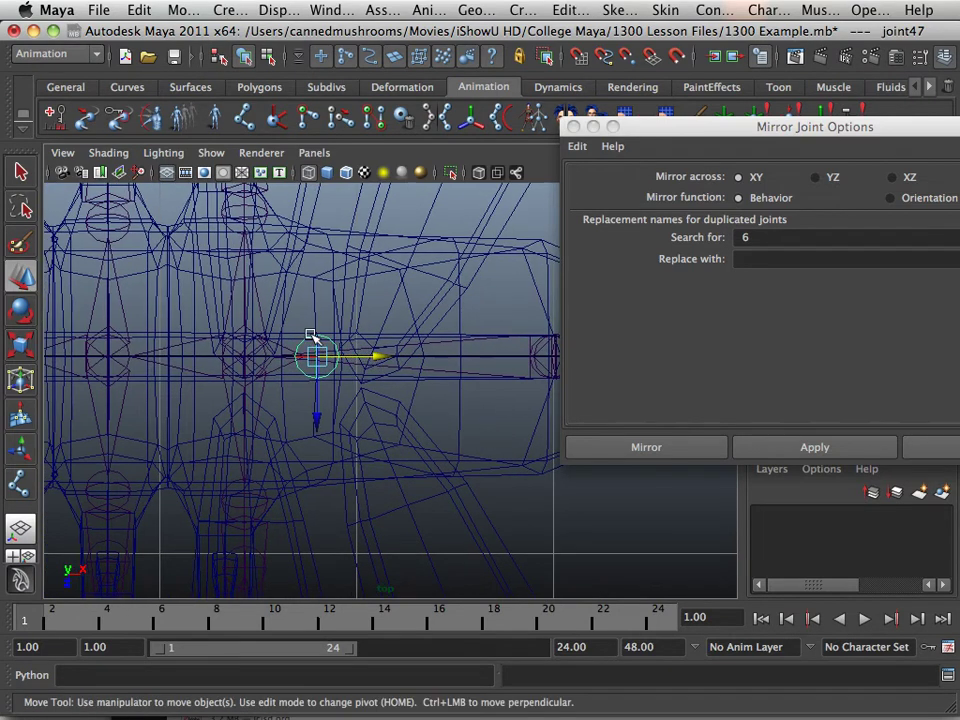
mouse_move(316, 362)
alt+middle_down()
mouse_move(314, 404)
mouse_move(310, 374)
alt+middle_up()
Step: Select all four wing meshes and shift them together along Z toward the body's centre line
click(427, 342)
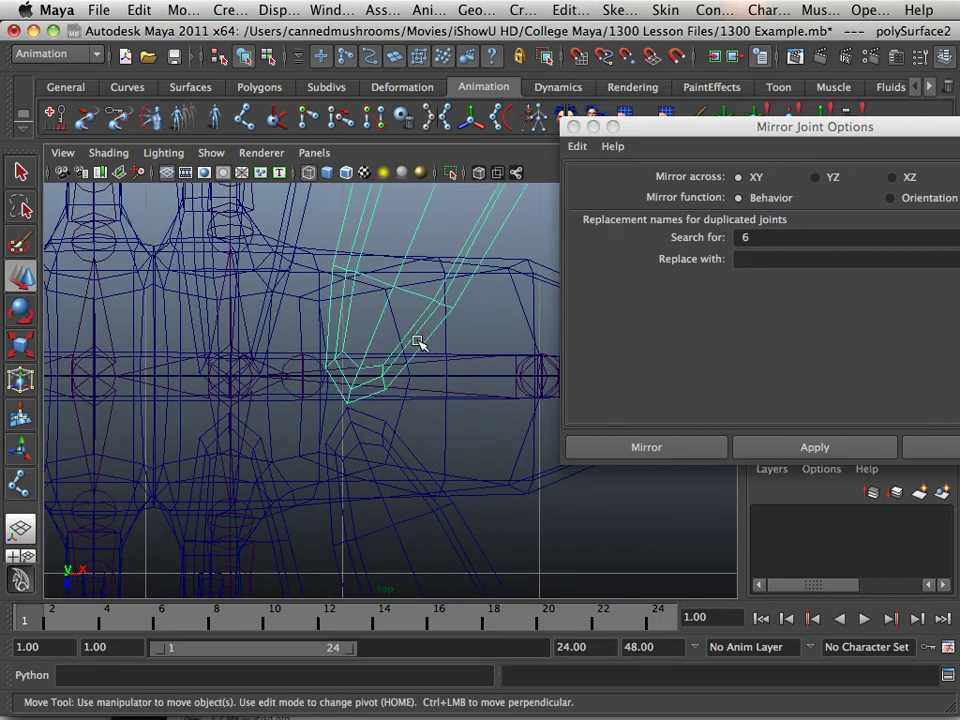
shift+click(281, 314)
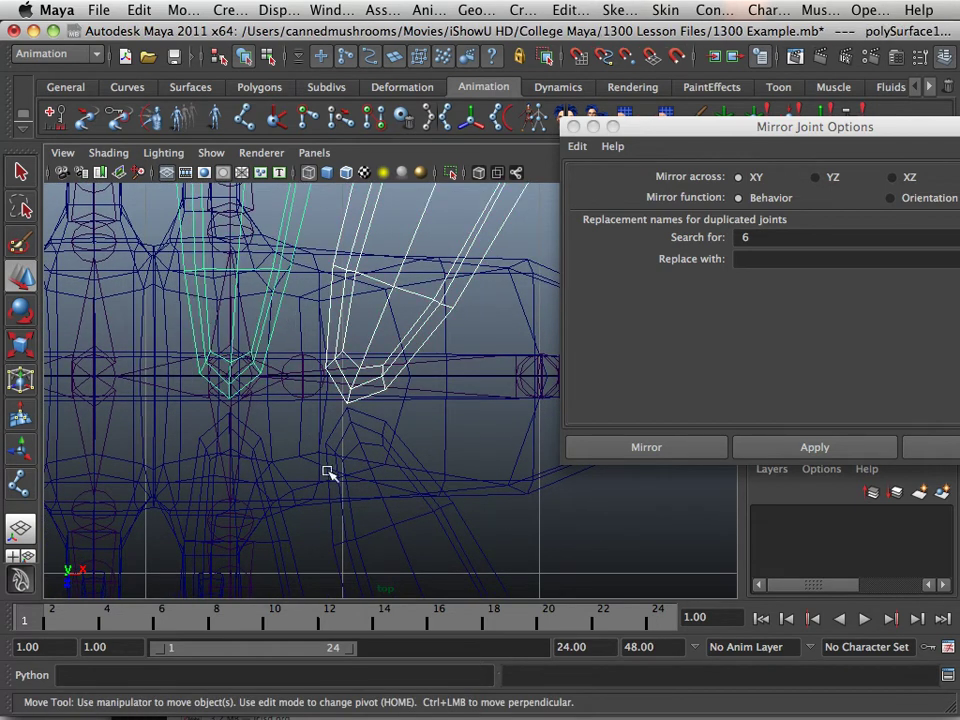
shift+click(338, 443)
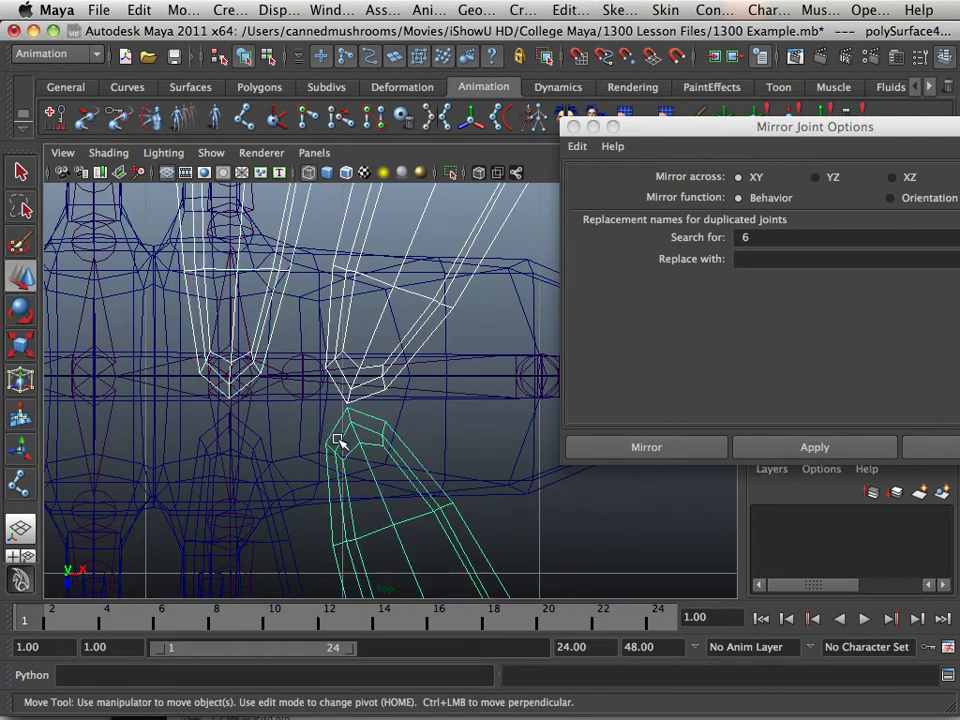
shift+click(263, 446)
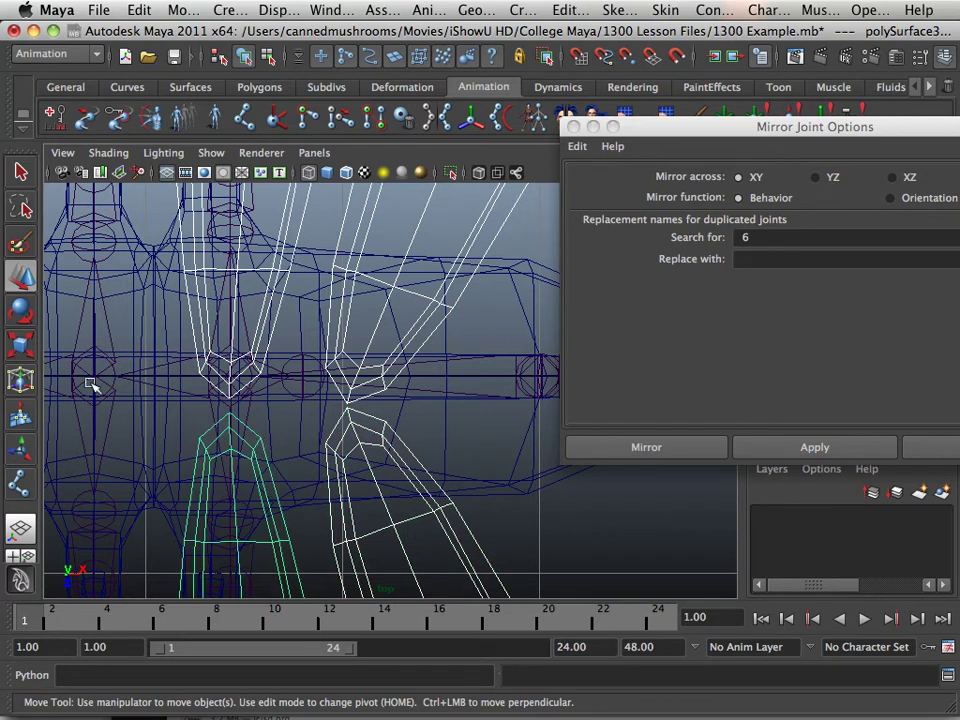
click(32, 285)
scroll(292, 414, down, 8)
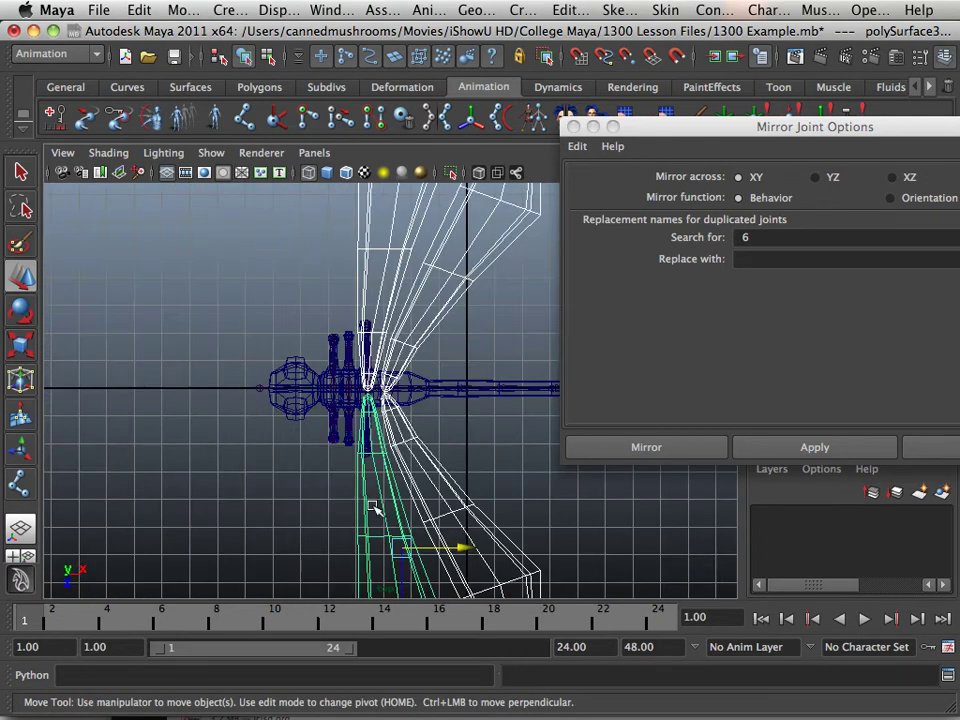
drag(402, 563, 404, 569)
alt+right_drag(225, 399, 365, 460)
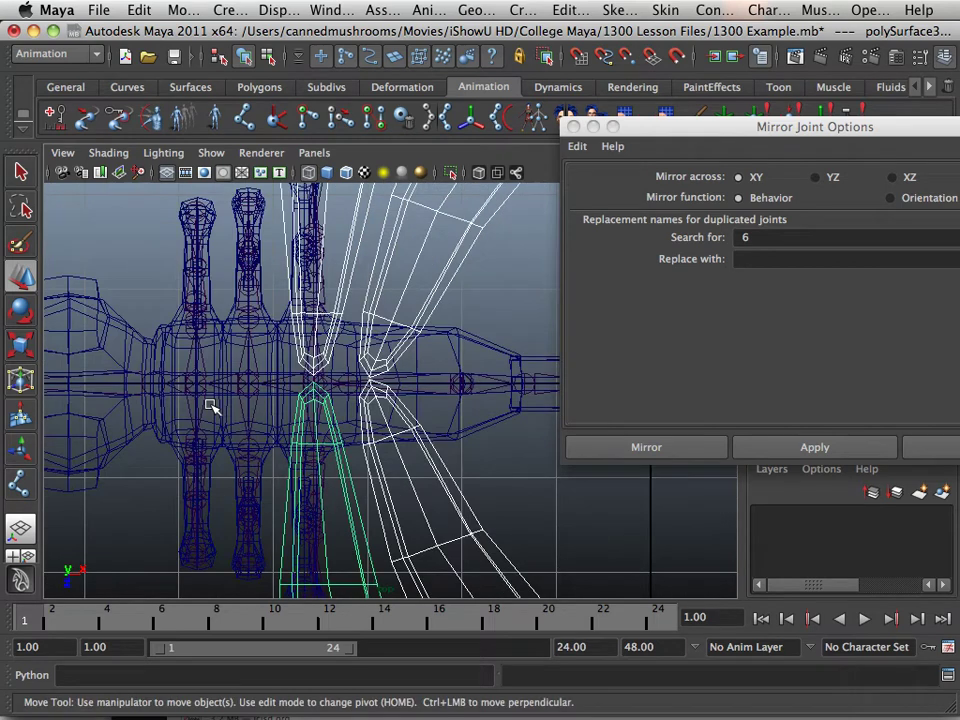
Step: Fine-adjust the four wings along Z, bringing the last-selected wing to about Z 5.61 cm
alt+right_drag(210, 405, 510, 553)
alt+right_drag(420, 499, 316, 470)
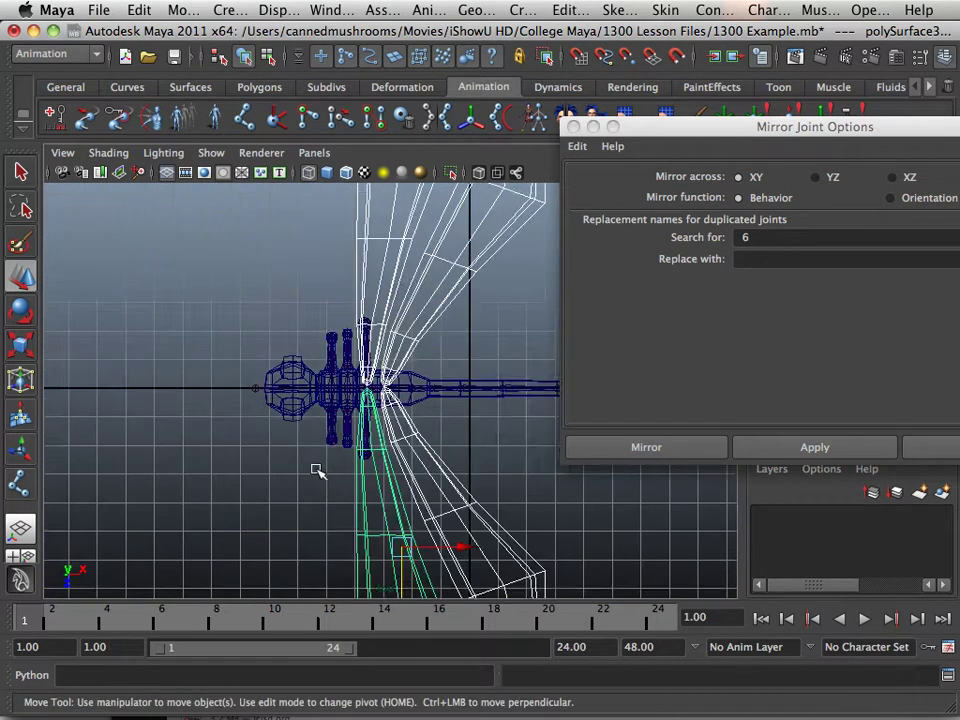
alt+middle_drag(316, 470, 352, 518)
drag(364, 523, 364, 525)
alt+right_drag(152, 395, 555, 555)
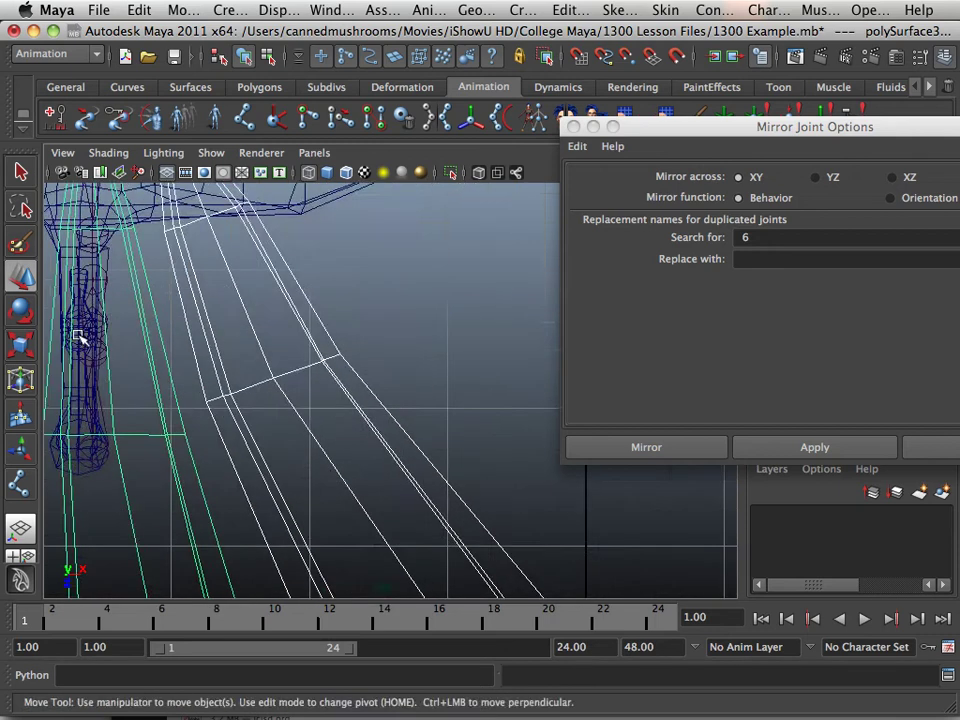
alt+right_drag(78, 337, 507, 594)
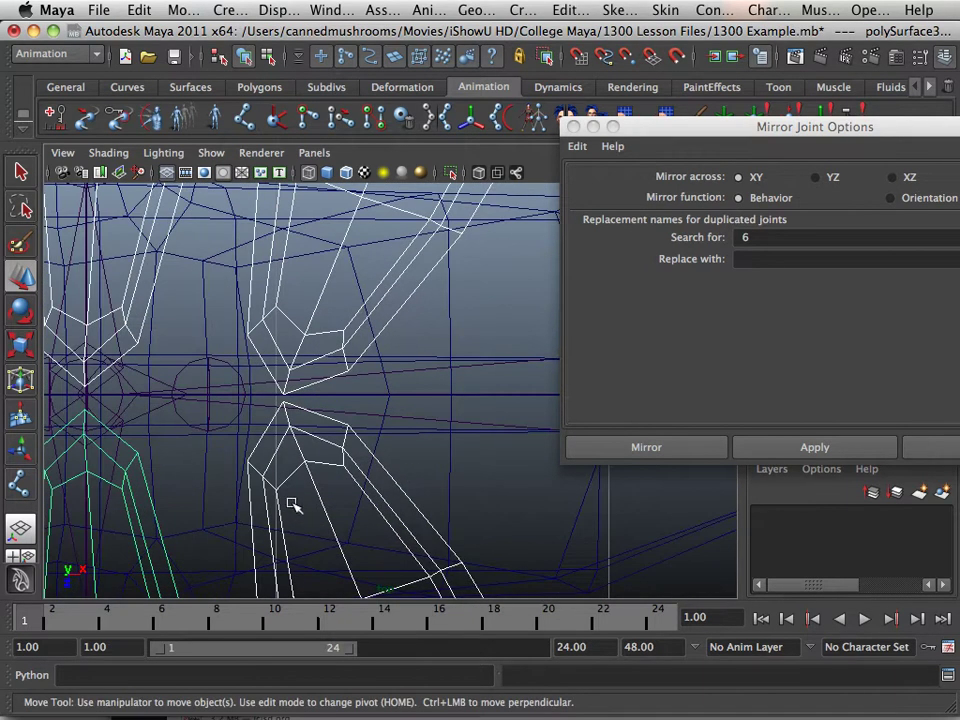
alt+right_drag(308, 508, 2, 410)
alt+middle_drag(400, 491, 335, 445)
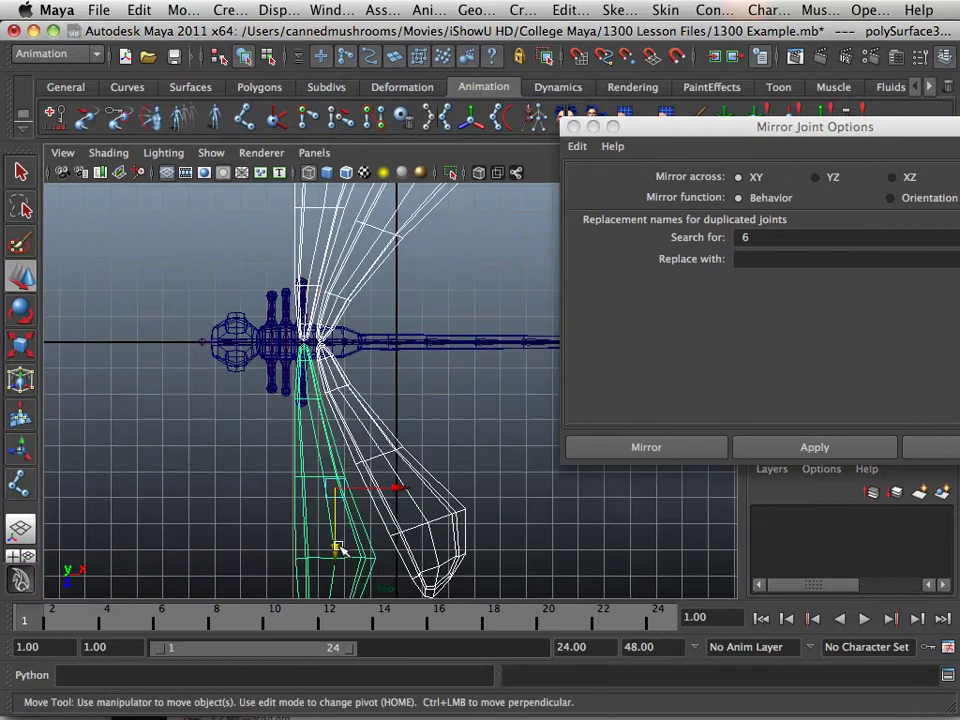
drag(338, 549, 338, 549)
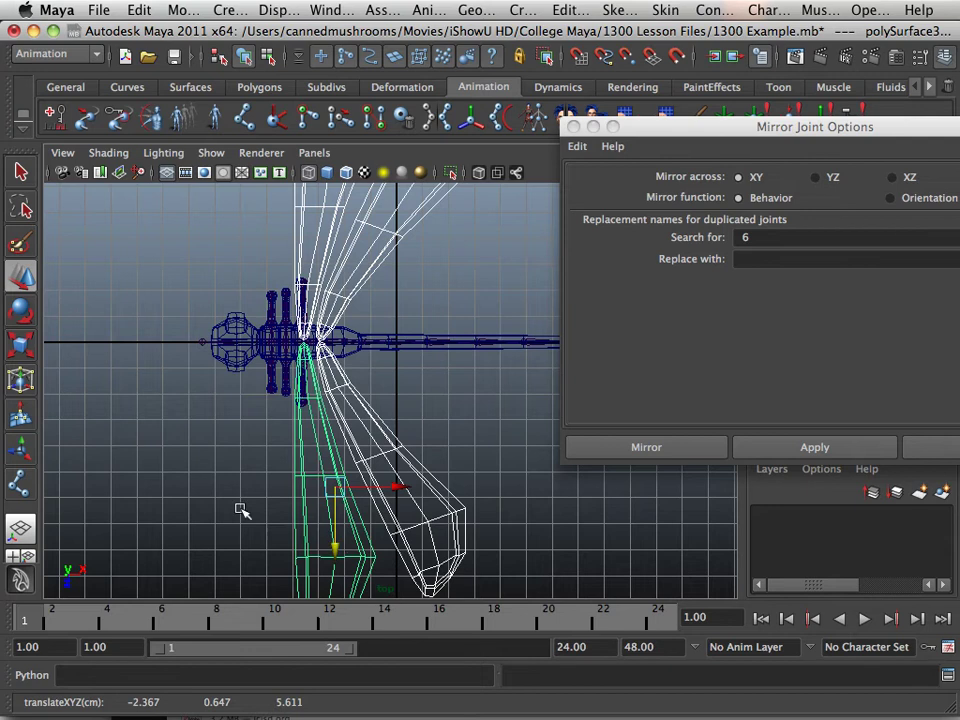
Step: Nudge the four selected wings in small increments along positive Z until their bases straddle the spine evenly
alt+right_drag(200, 400, 310, 379)
alt+middle_drag(244, 346, 193, 332)
scroll(441, 481, up, 5)
alt+right_drag(193, 332, 581, 523)
alt+middle_drag(387, 470, 303, 333)
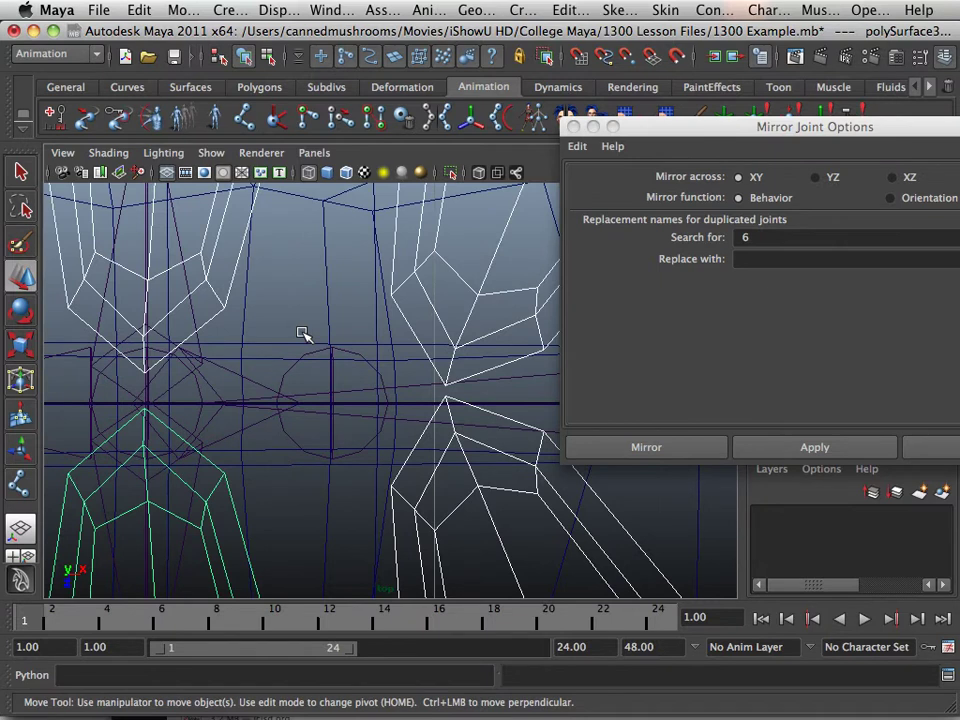
key(alt+Down)
key(alt+Down)
key(alt+Down)
key(alt+Down)
key(alt+Down)
key(alt+Down)
key(alt+Down)
key(alt+Down)
key(alt+Down)
key(alt+Down)
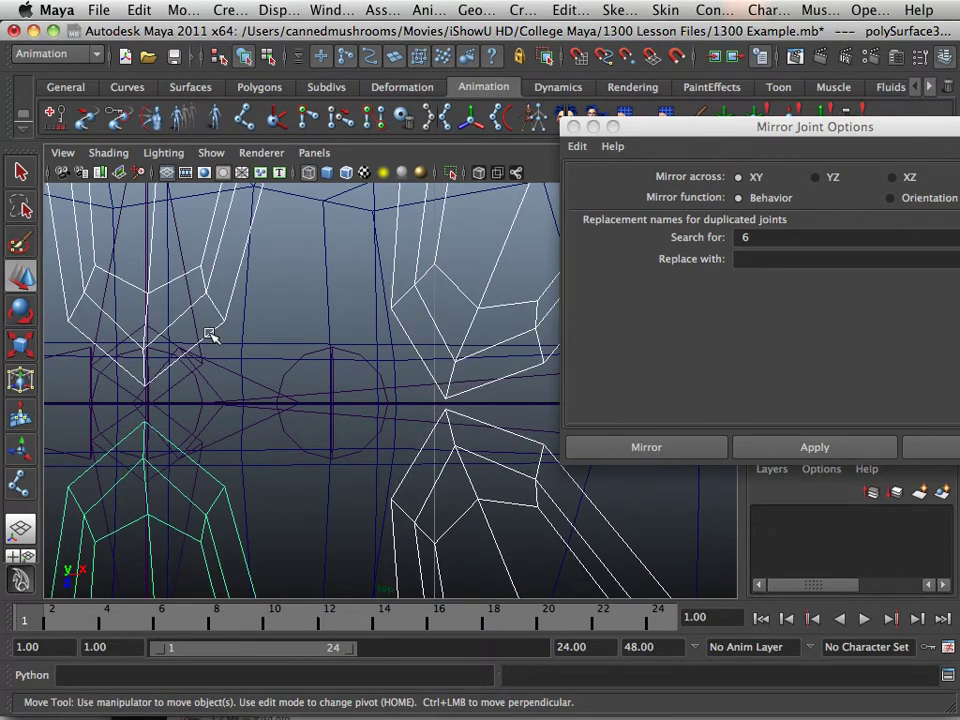
Step: Move the wing-root joint along X to about -3.28 cm, between the front and rear wing bases
scroll(212, 334, down, 5)
scroll(225, 379, up, 6)
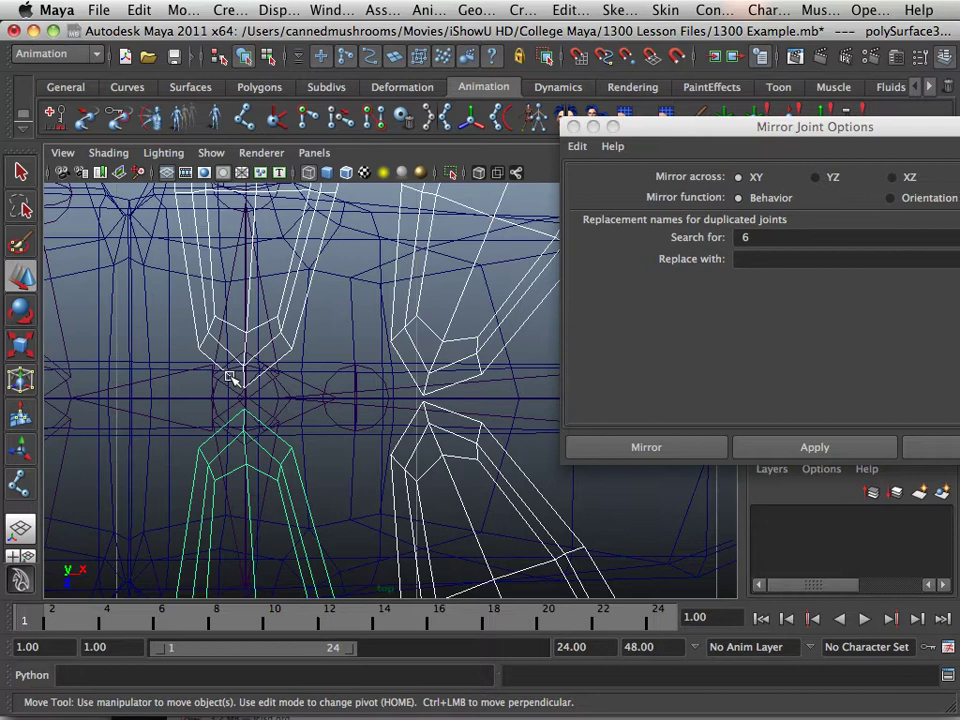
scroll(229, 377, up, 3)
scroll(230, 377, down, 4)
scroll(358, 405, up, 5)
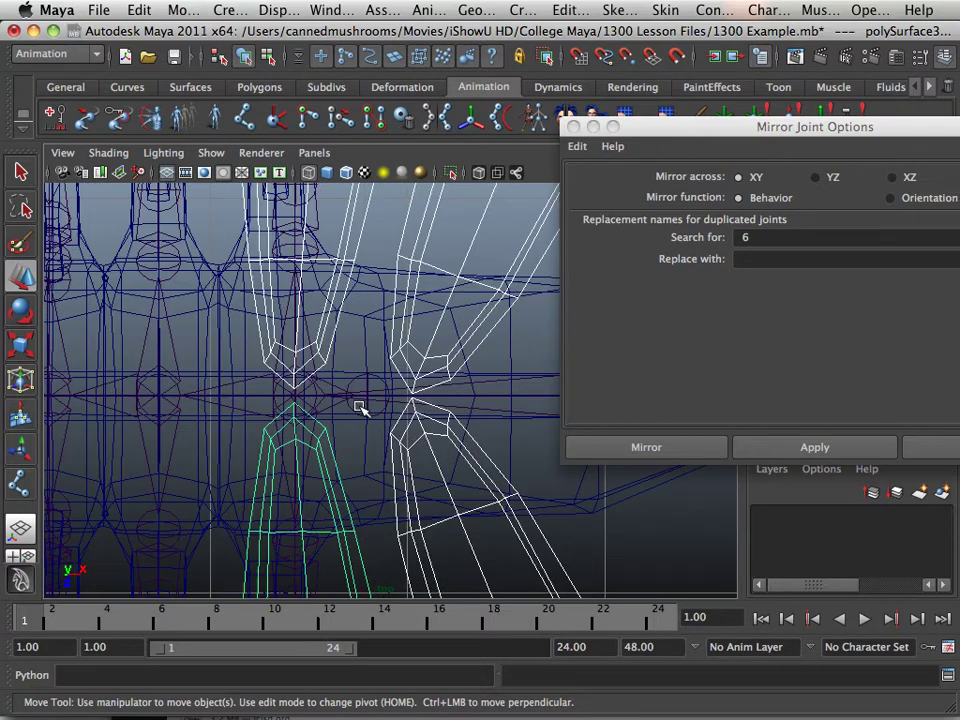
click(368, 368)
drag(418, 401, 393, 400)
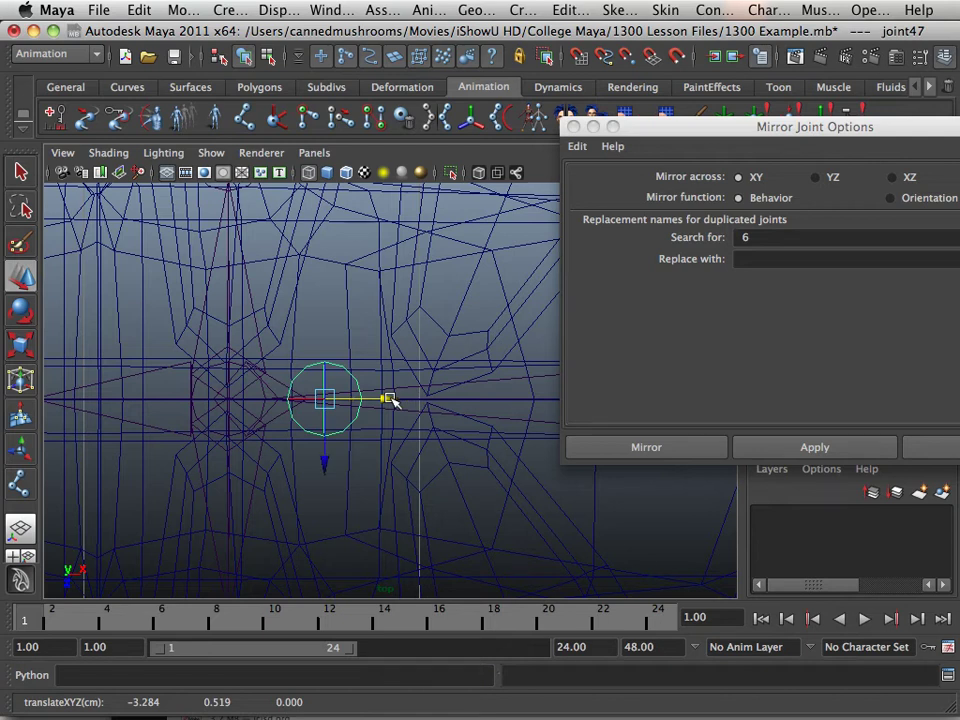
Step: Add a child joint from the wing-root joint at the base of the upper rear wing in the top view
click(244, 118)
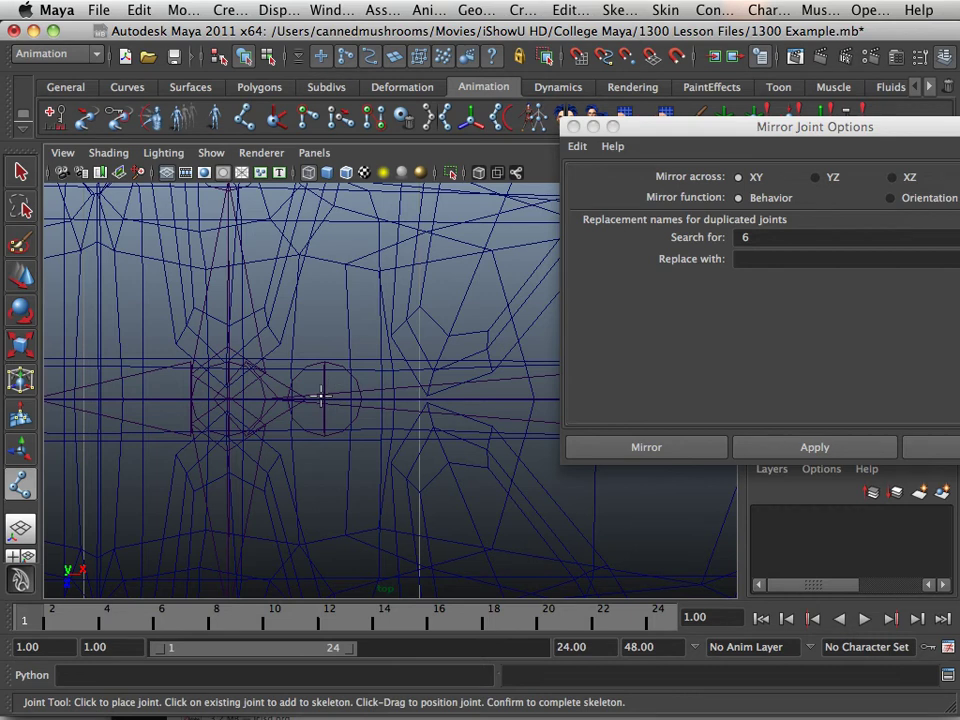
click(322, 397)
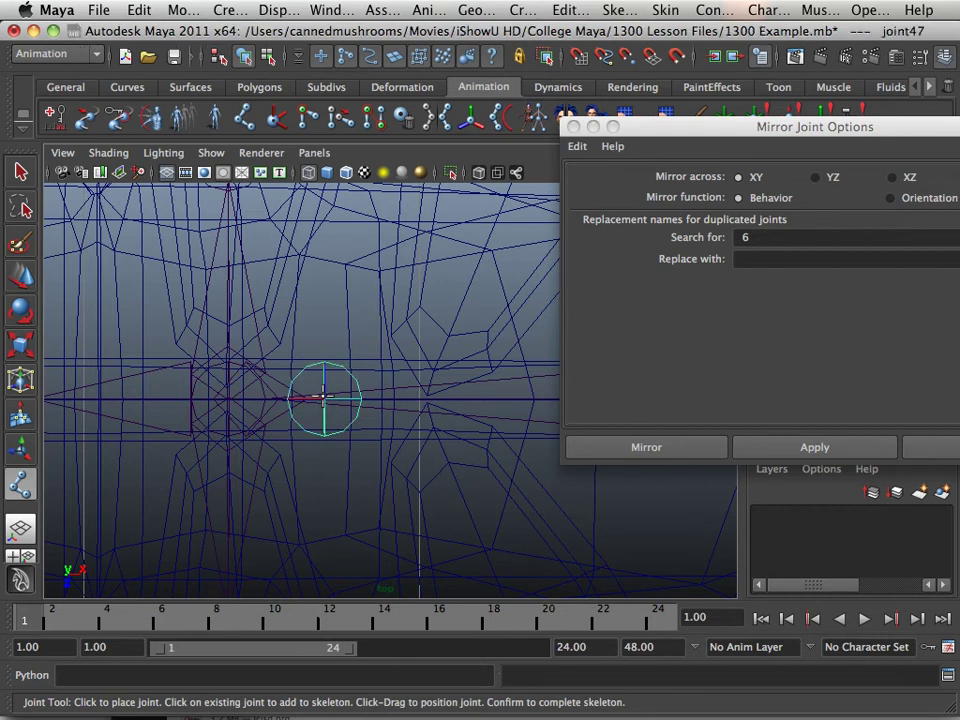
click(436, 372)
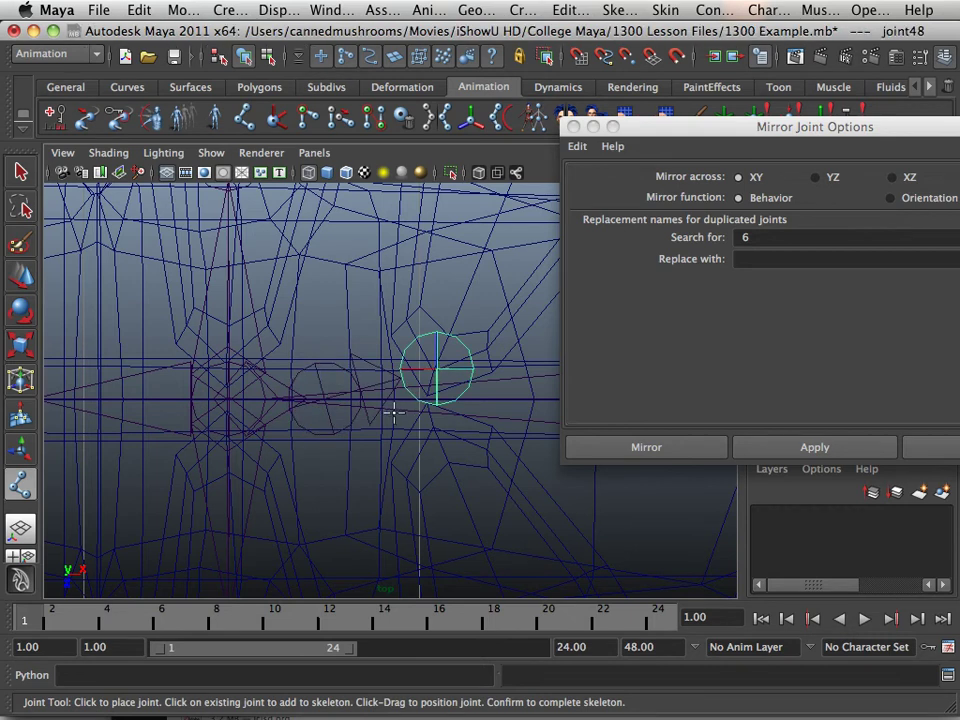
key(space)
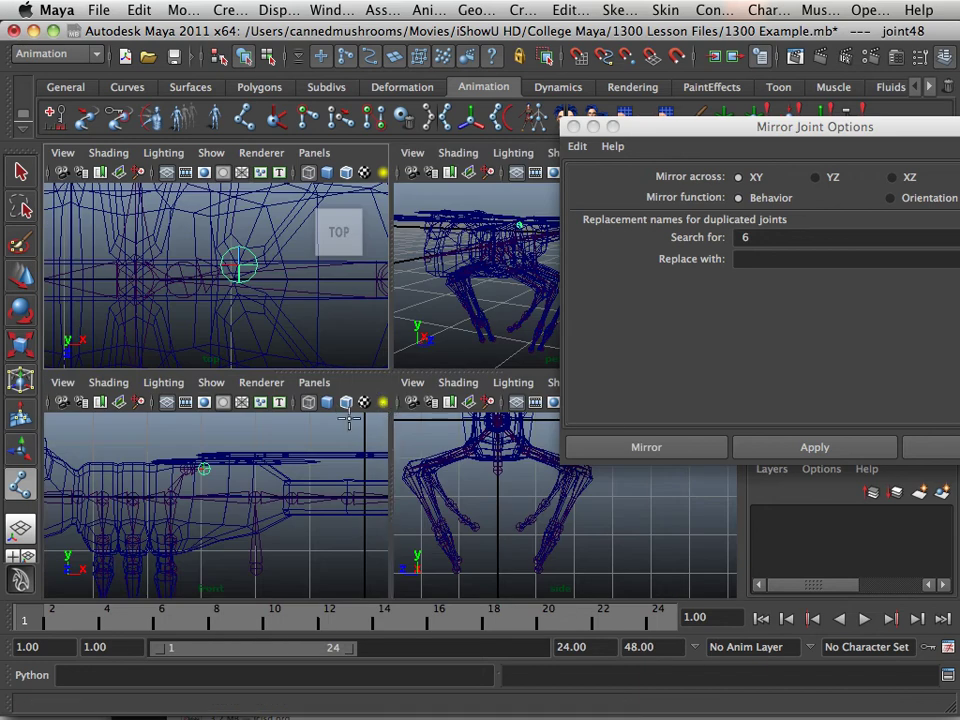
key(space)
scroll(225, 429, up, 5)
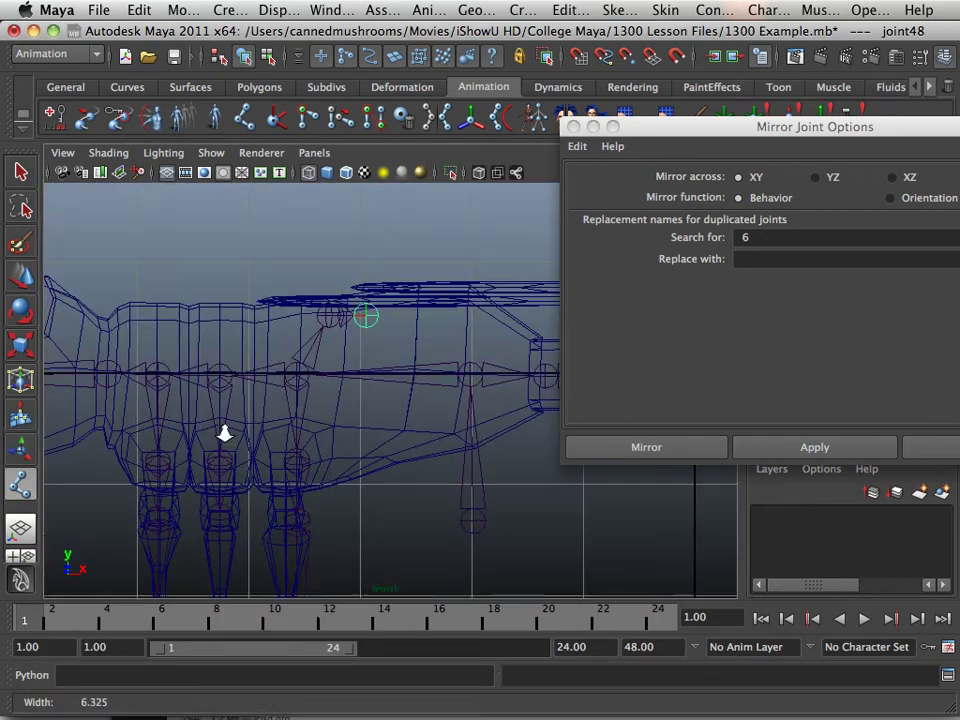
Step: Raise the wing-root joint and its child along Y in the front view to the height of the wing meshes
alt+middle_drag(300, 448, 272, 518)
click(24, 275)
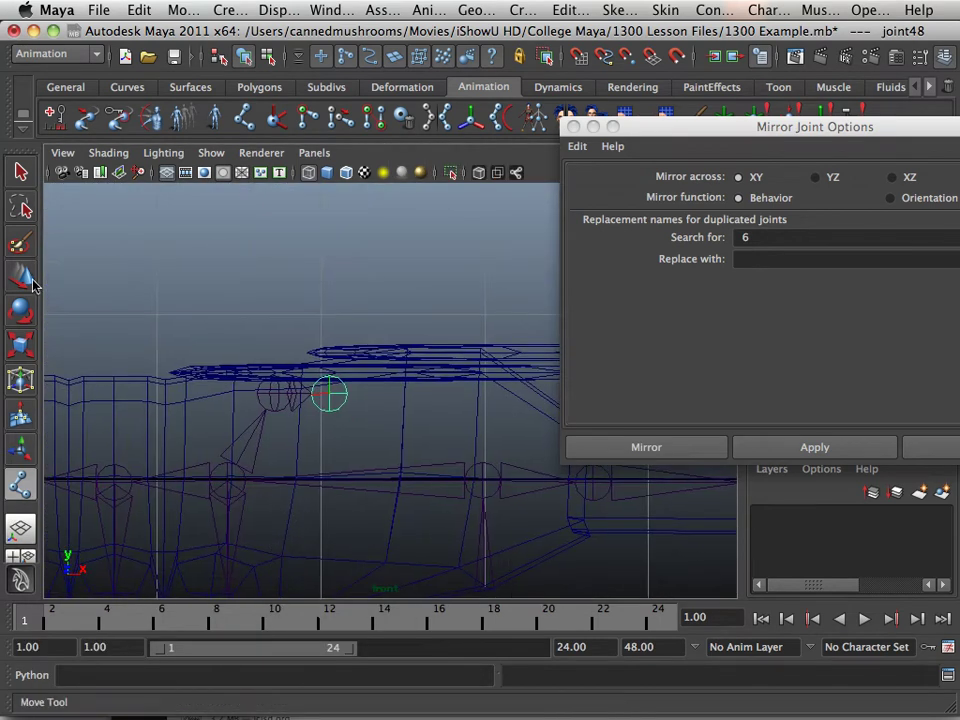
click(270, 395)
scroll(295, 430, up, 3)
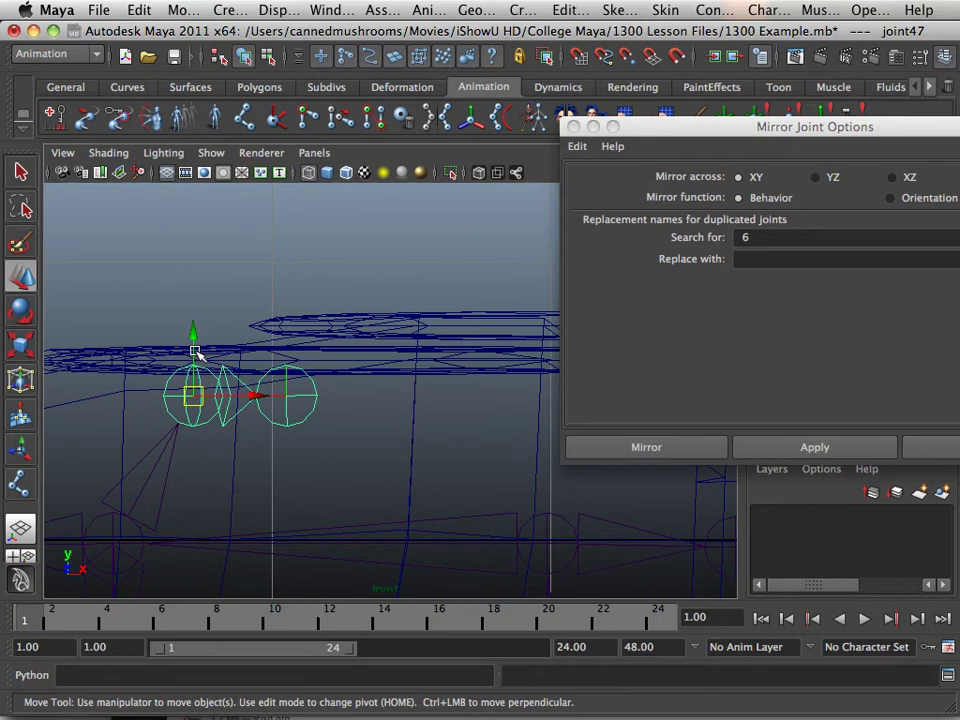
drag(198, 336, 200, 292)
Step: Extend the upper rear wing's base joint with a joint at that wing's tip in the top view
key(space)
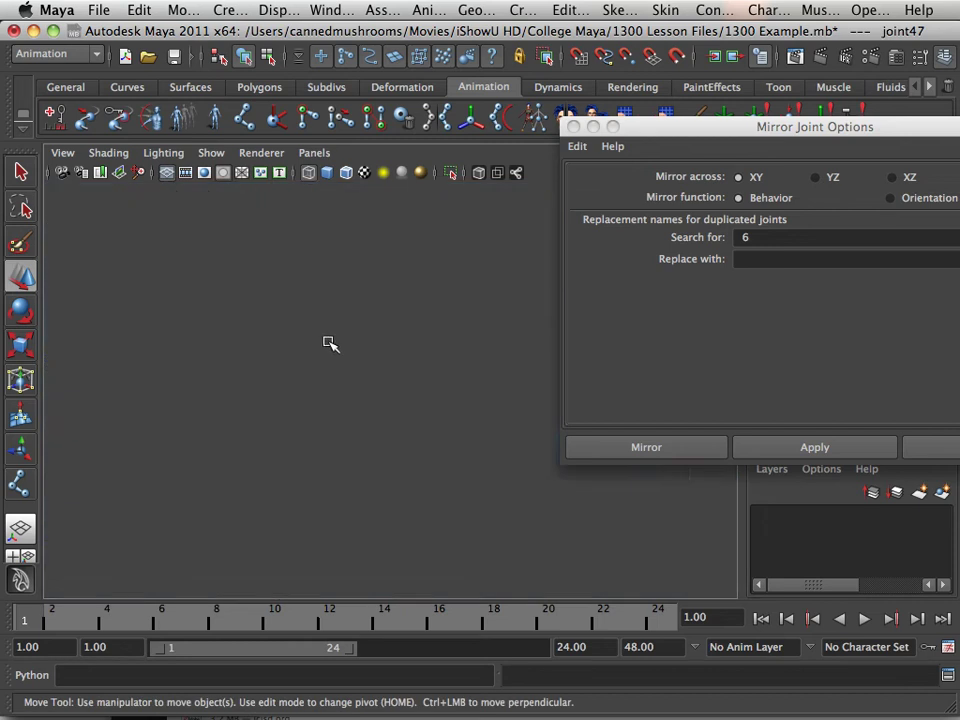
key(space)
alt+middle_drag(264, 325, 139, 399)
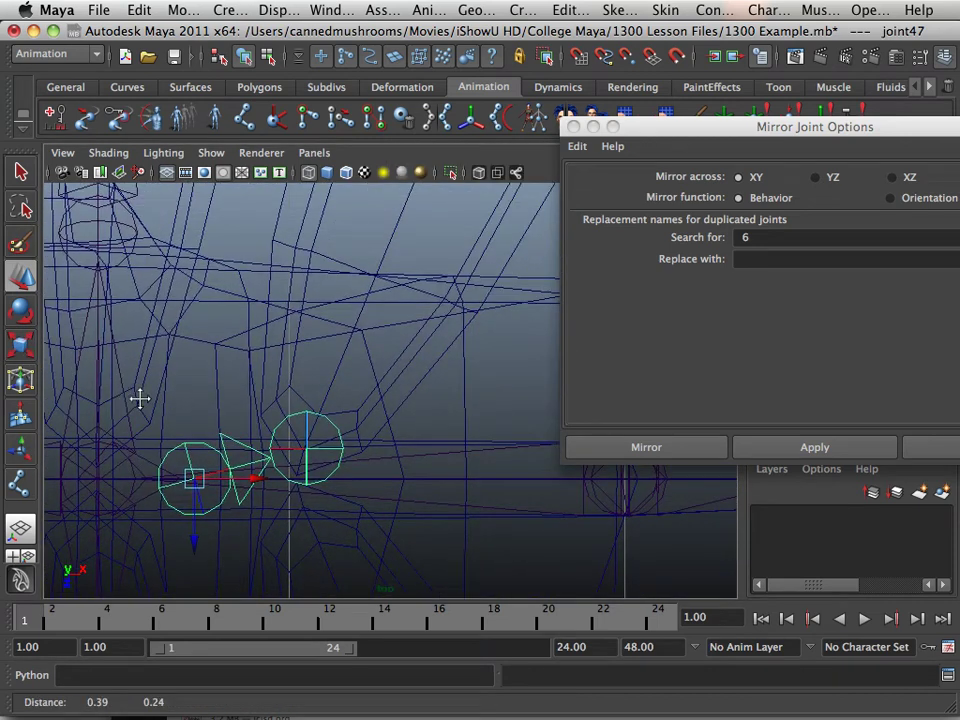
alt+middle_drag(343, 397, 319, 435)
alt+right_drag(319, 435, 136, 397)
alt+middle_drag(270, 386, 213, 432)
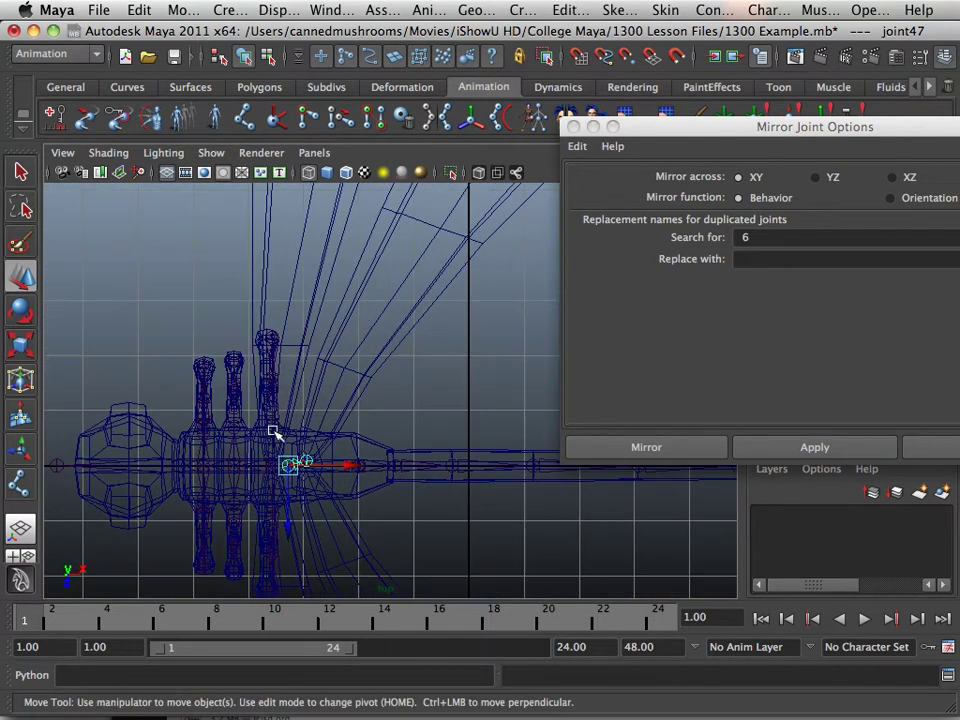
click(243, 120)
alt+right_drag(317, 453, 530, 520)
alt+middle_drag(258, 450, 384, 279)
alt+right_drag(220, 300, 374, 360)
click(290, 324)
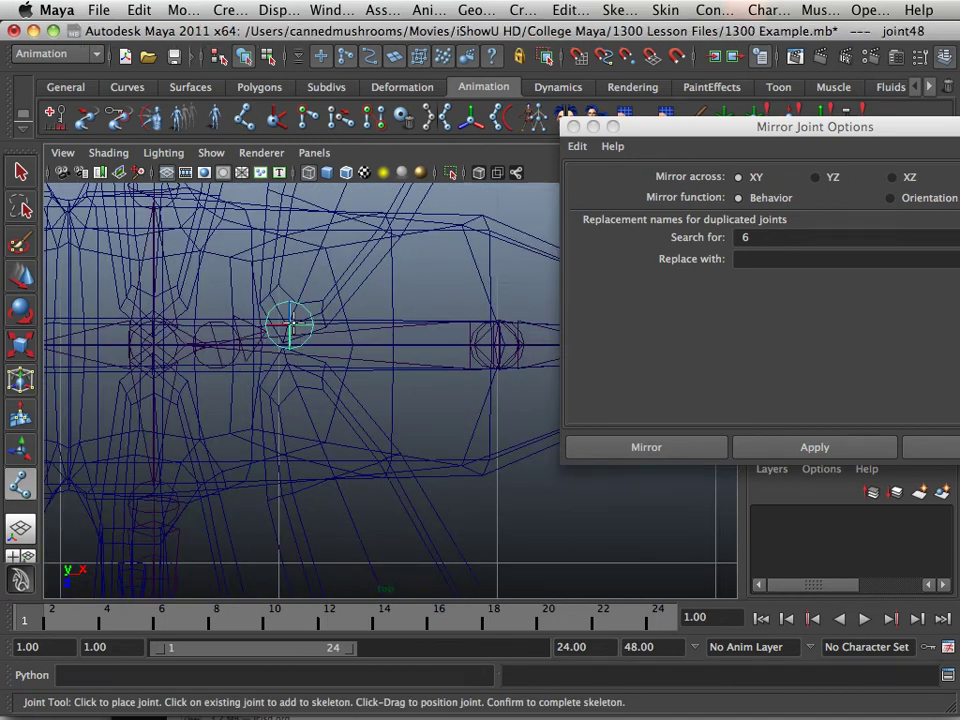
alt+middle_drag(375, 306, 339, 379)
alt+right_drag(339, 379, 266, 296)
alt+middle_drag(442, 259, 212, 405)
scroll(244, 345, down, 2)
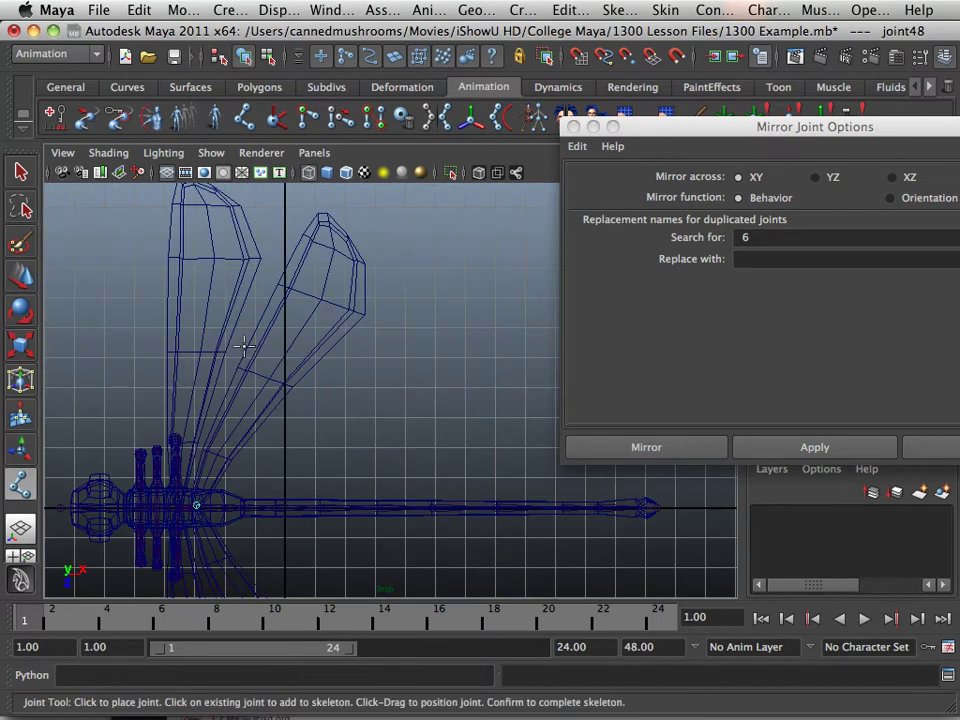
click(341, 227)
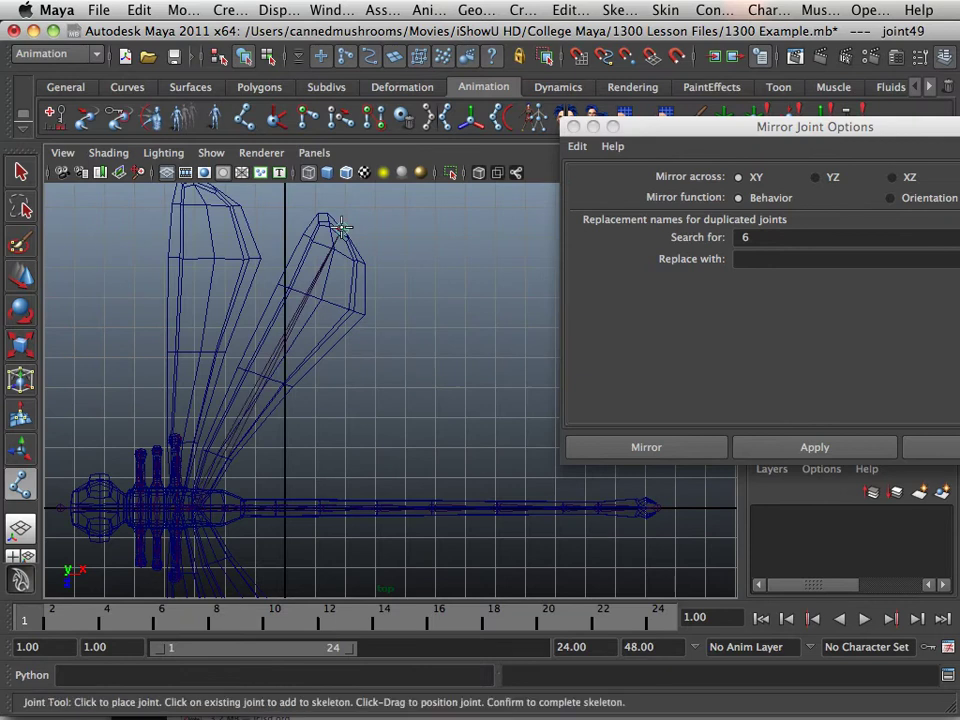
Step: Start a second joint branch from the wing-root joint between the wing bases in the top view
alt+middle_drag(237, 352, 357, 311)
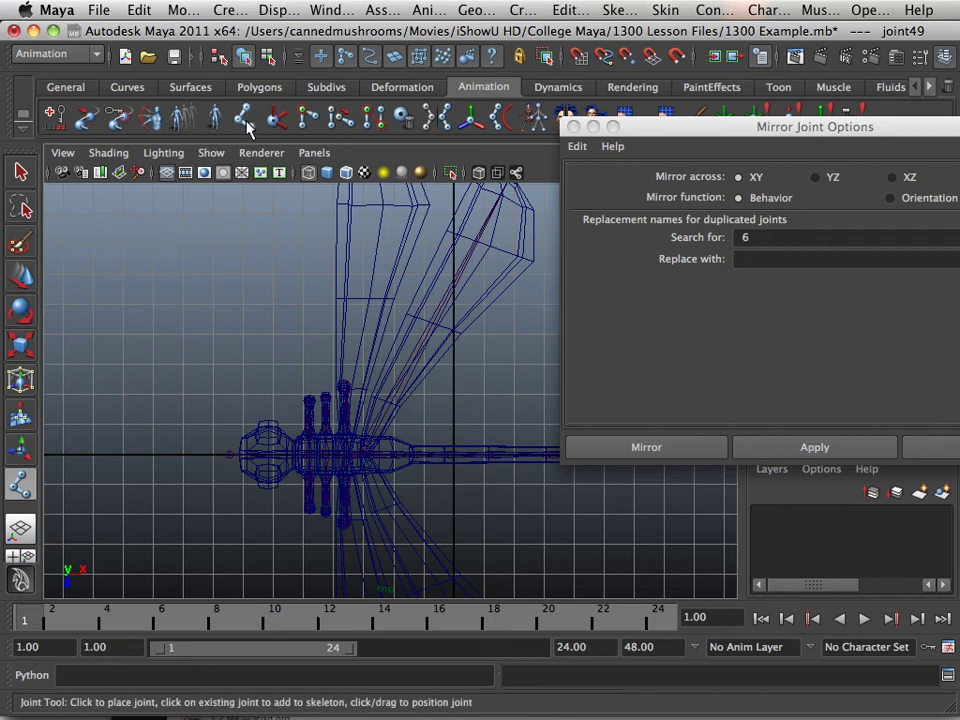
click(249, 121)
alt+right_drag(266, 424, 623, 640)
alt+middle_drag(306, 480, 460, 223)
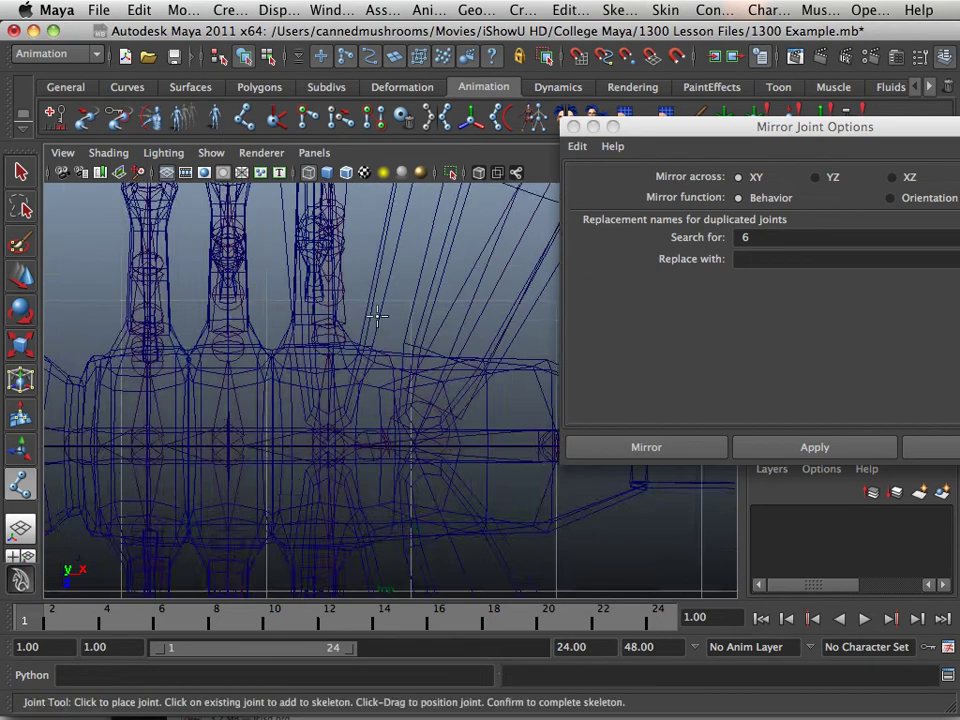
alt+right_drag(377, 317, 363, 442)
alt+middle_drag(363, 442, 395, 383)
alt+right_drag(364, 381, 560, 545)
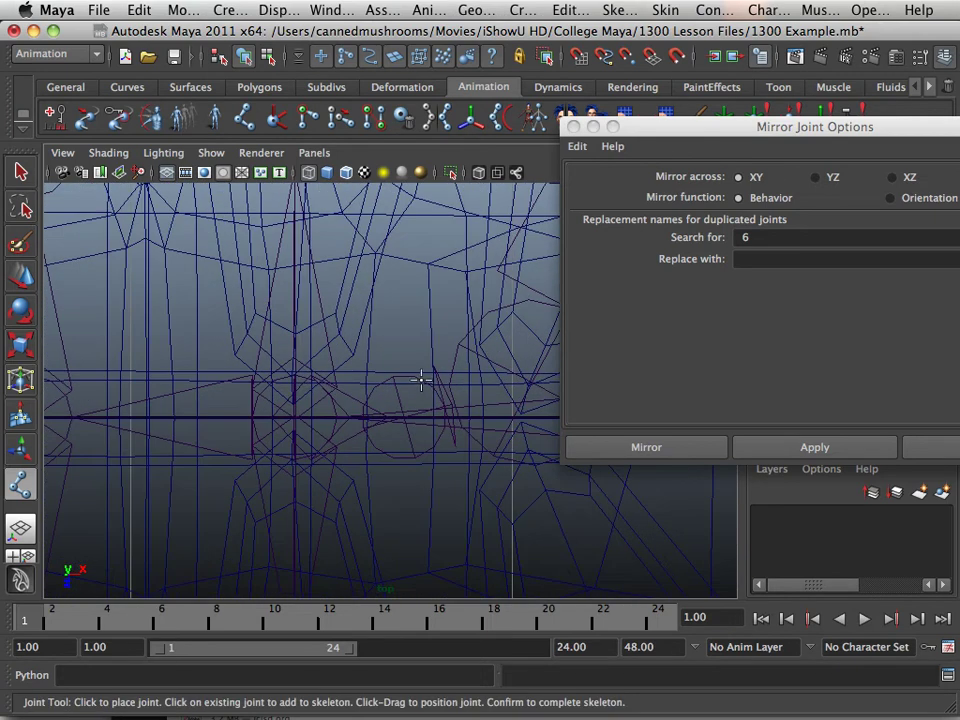
click(421, 379)
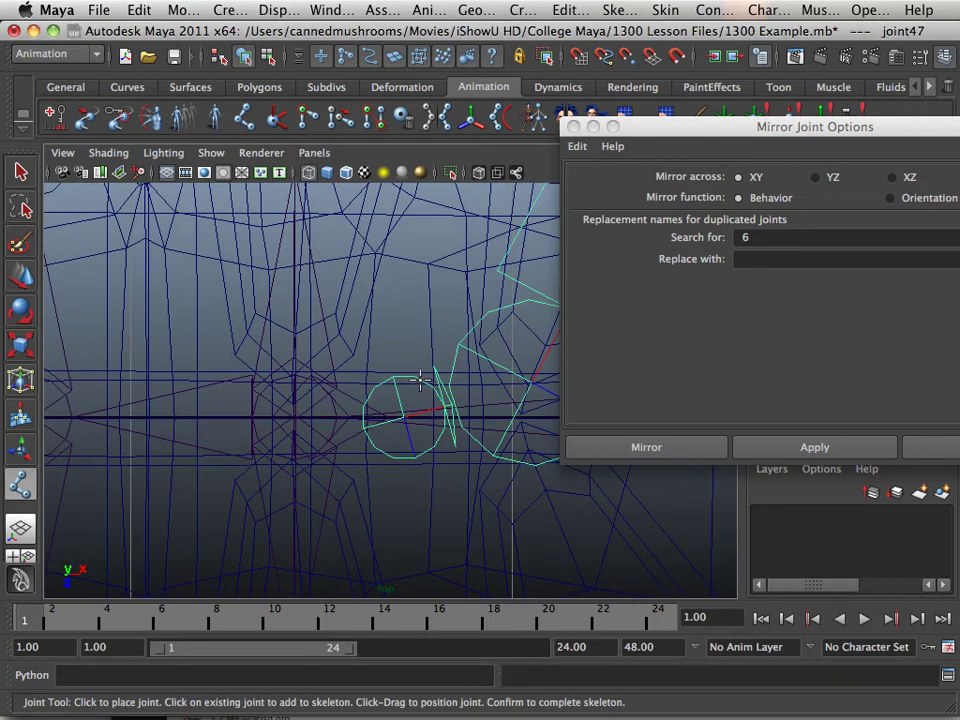
Step: Examine in the perspective view how the wing-root joint and rear wing chain sit relative to the wing bases
alt+middle_drag(413, 381, 276, 389)
key(space)
key(space)
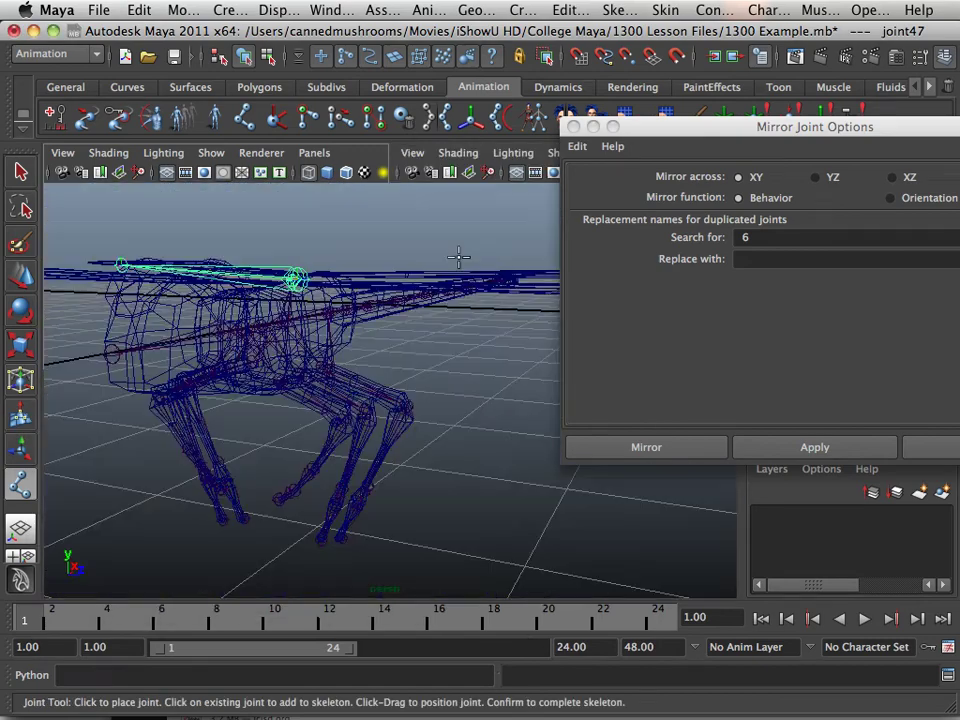
alt+drag(290, 370, 328, 396)
alt+middle_drag(380, 330, 407, 480)
alt+right_drag(350, 390, 475, 388)
alt+middle_drag(343, 397, 326, 445)
alt+drag(290, 427, 299, 433)
alt+right_drag(298, 432, 435, 493)
alt+drag(435, 493, 303, 421)
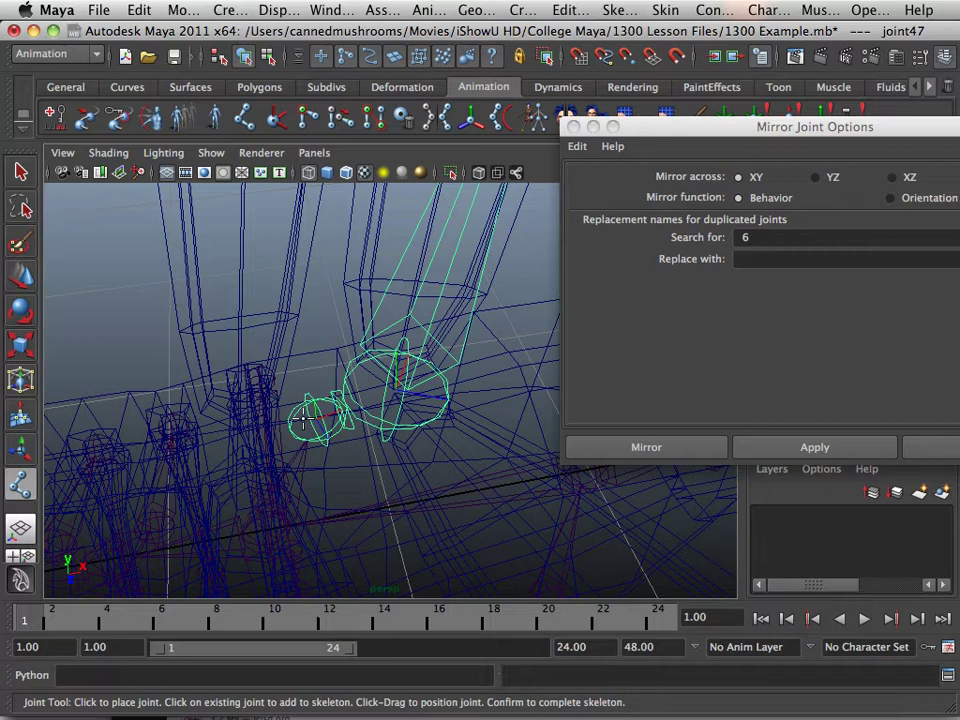
Step: Place a child joint of the wing root at the base of the upper front wing in the top view
key(space)
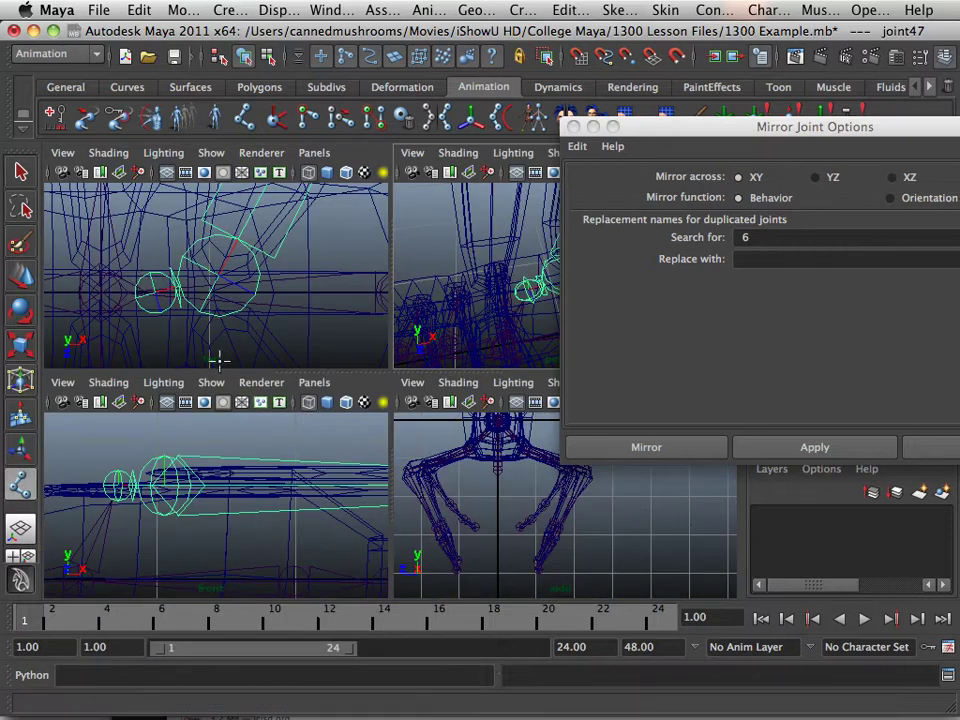
key(space)
click(158, 337)
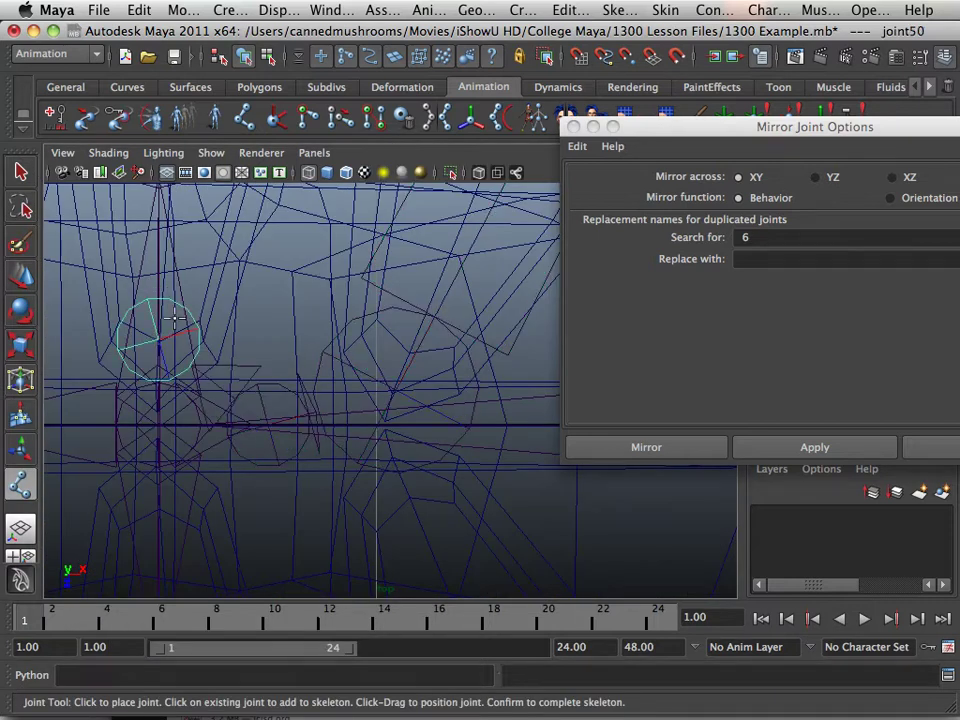
Step: Add an end joint at the upper front wing's tip, undo the stray joint beside it, and finish the chain
alt+middle_drag(198, 325, 262, 550)
alt+right_drag(330, 520, 216, 462)
alt+right_drag(300, 473, 190, 415)
alt+middle_drag(257, 405, 170, 527)
alt+right_drag(300, 425, 235, 367)
alt+middle_drag(235, 368, 142, 524)
click(258, 267)
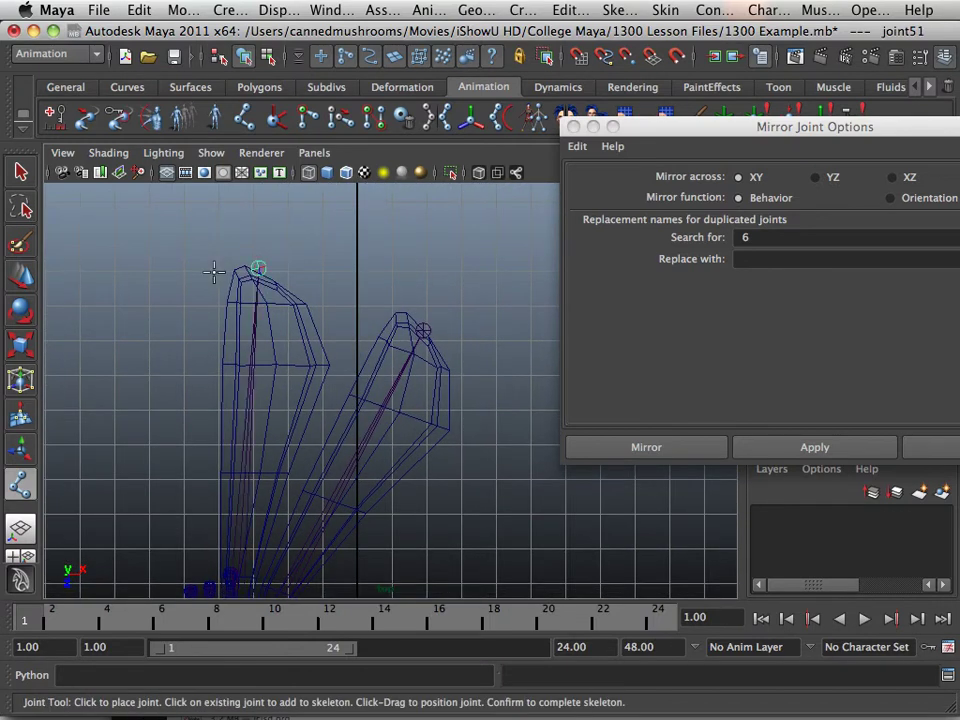
click(333, 377)
key(z)
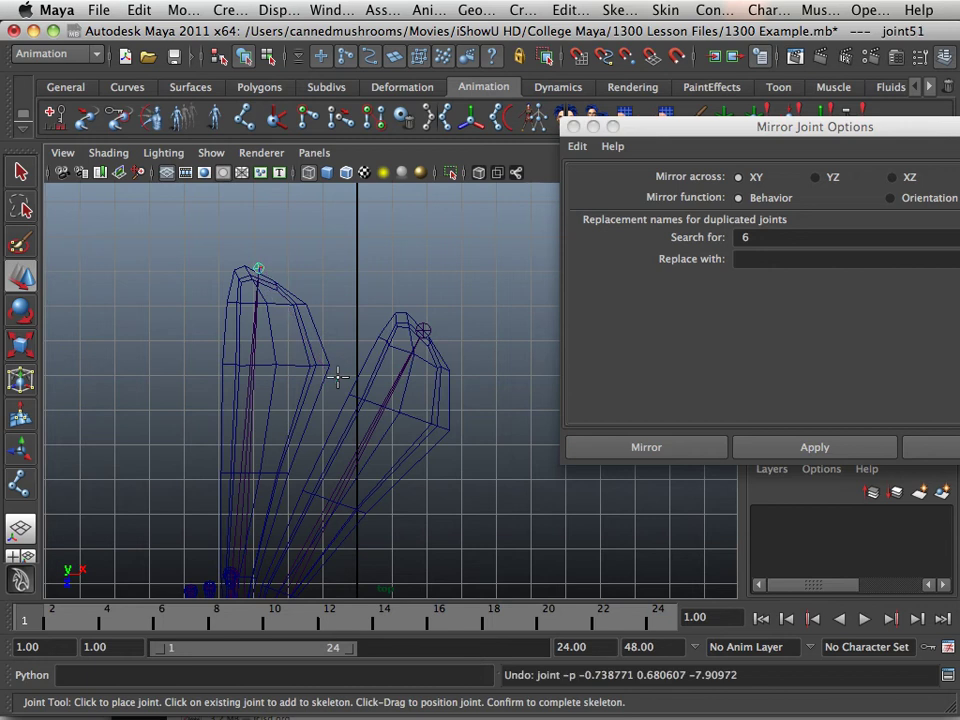
key(q)
Step: Mirror the rear wing's joint chain from its base joint across XY with the Behavior function
key(space)
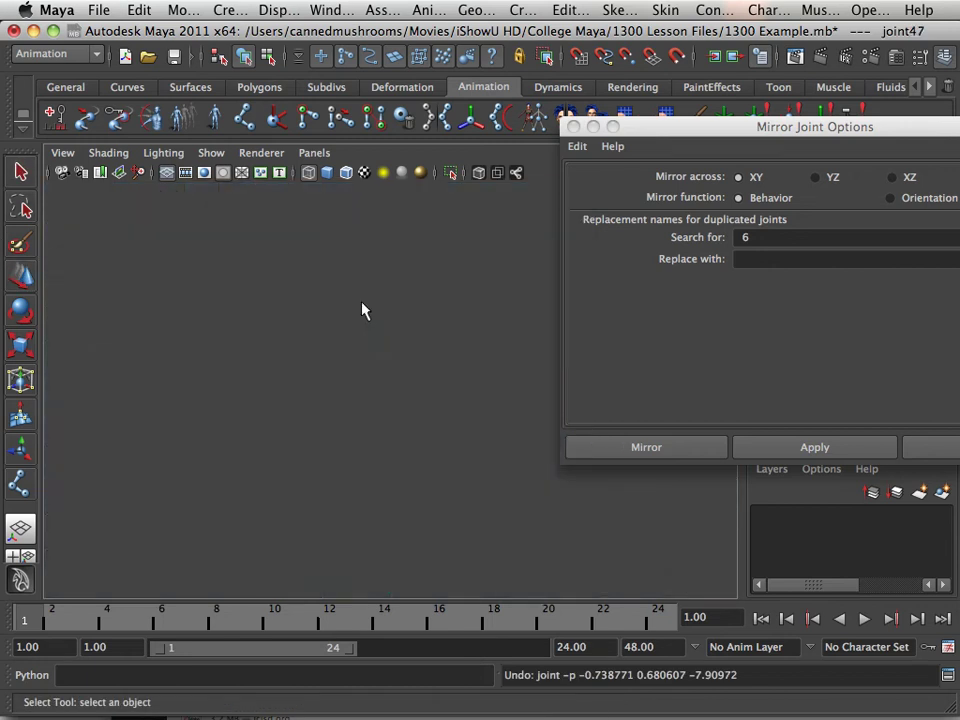
key(space)
scroll(328, 336, down, 1)
alt+drag(328, 336, 221, 336)
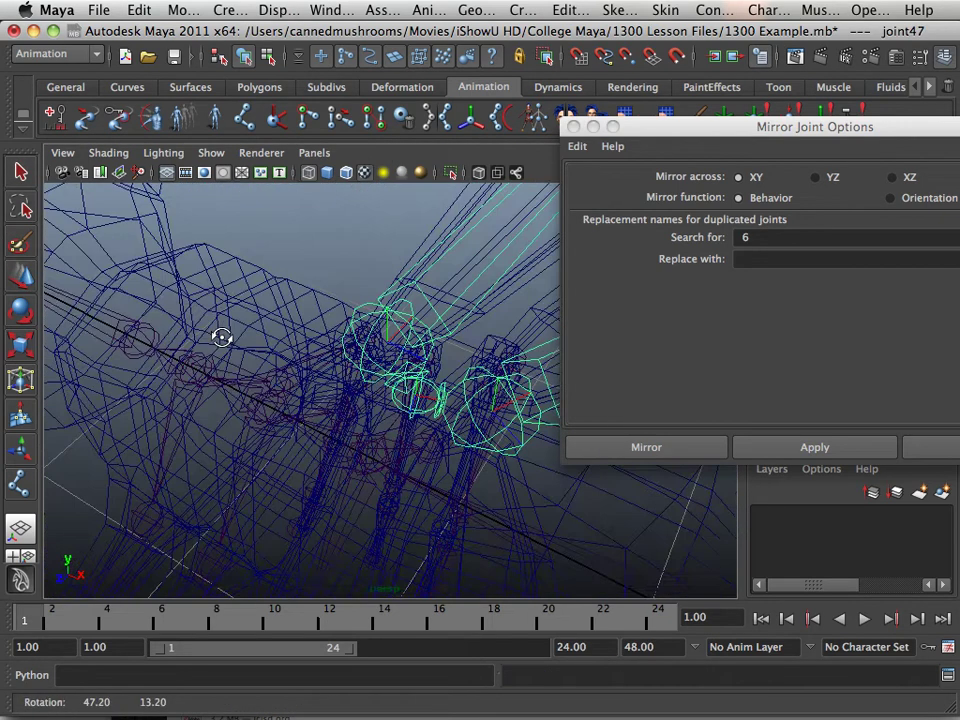
alt+middle_drag(221, 336, 137, 306)
alt+drag(137, 306, 60, 308)
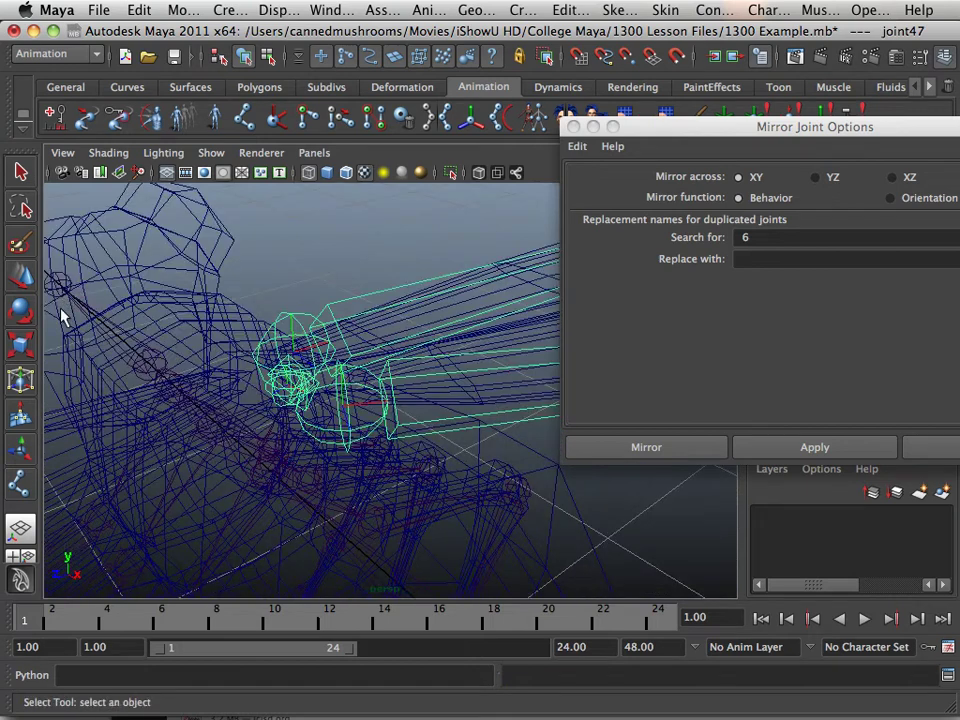
alt+right_drag(60, 308, 229, 379)
click(346, 390)
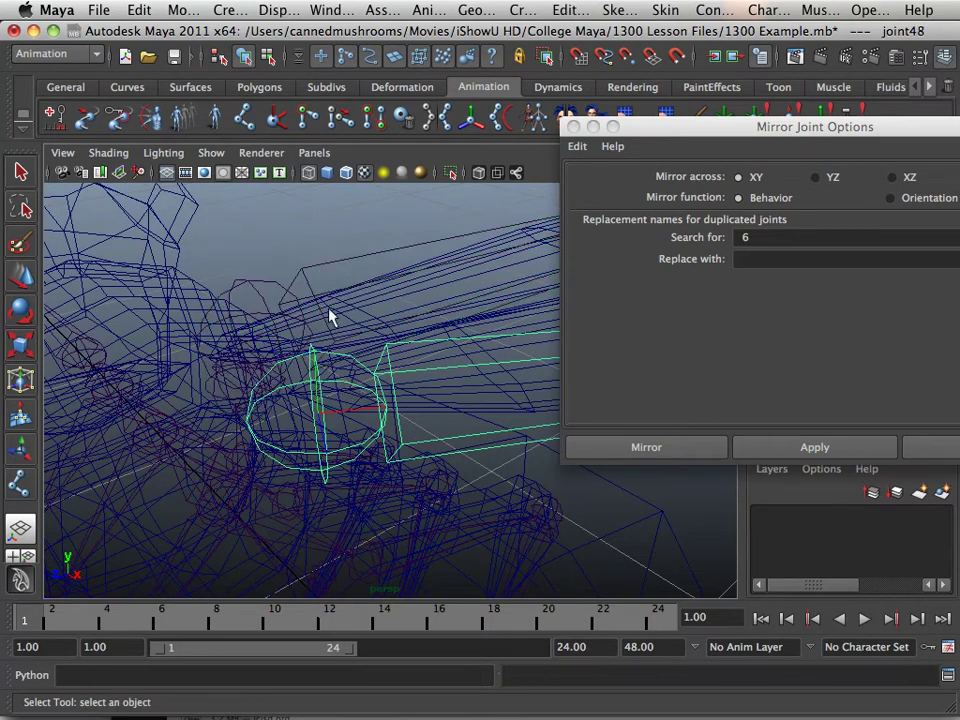
click(776, 447)
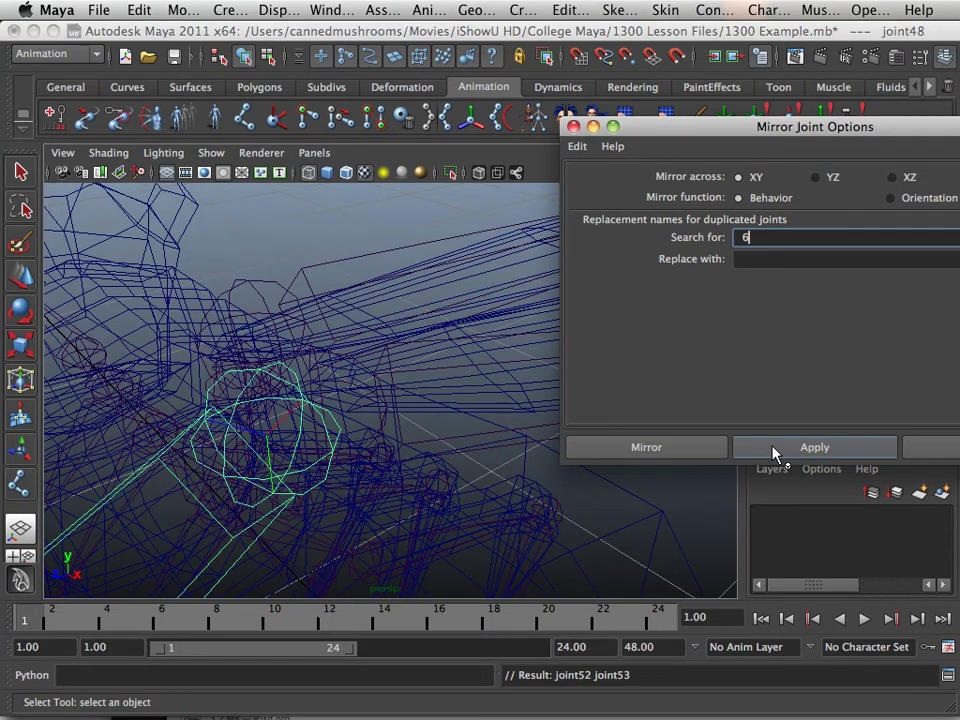
Step: Mirror the front wing's joint chain from its base joint across XY with the Behavior function
alt+drag(467, 401, 344, 380)
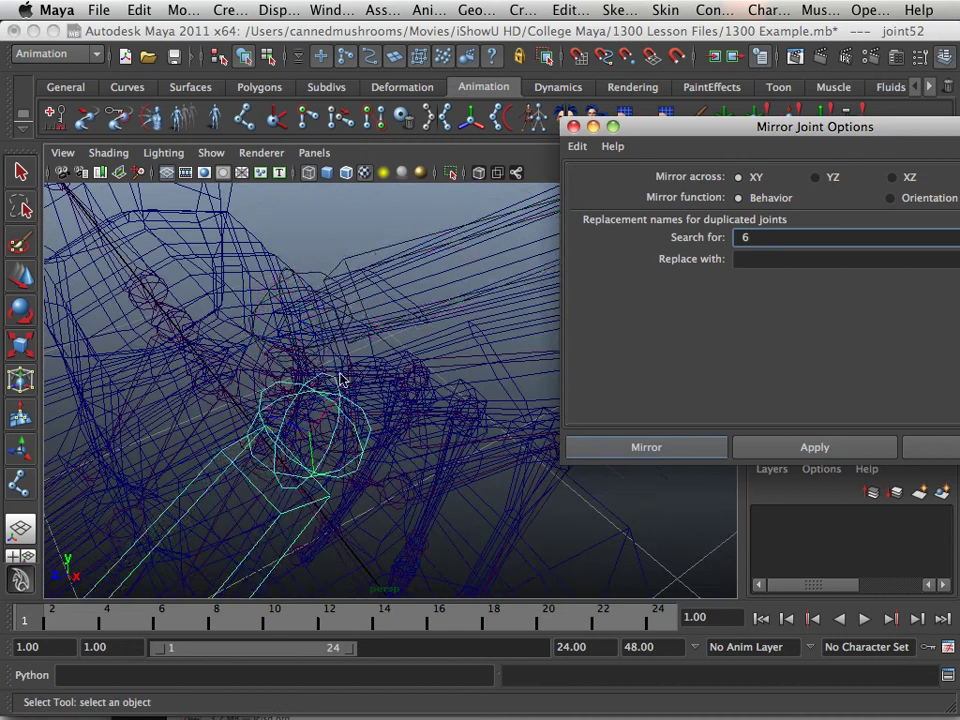
click(356, 274)
click(800, 447)
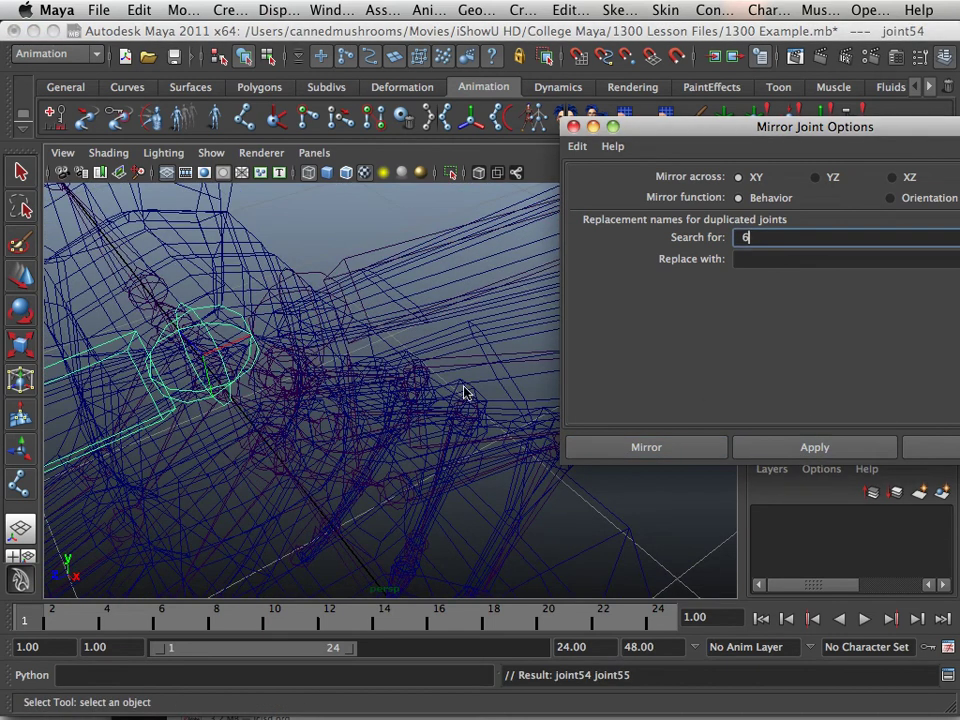
Step: Examine the alignment of the four wing joint chains with the wing and body meshes in shaded display
alt+drag(191, 328, 330, 317)
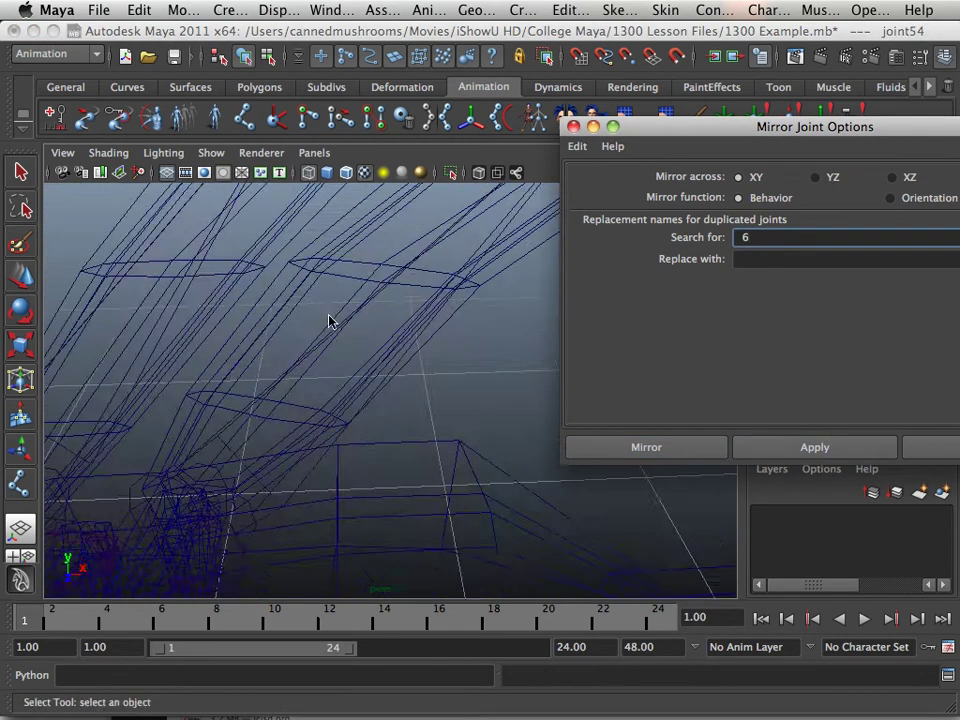
alt+right_drag(330, 317, 262, 414)
alt+middle_drag(262, 414, 448, 184)
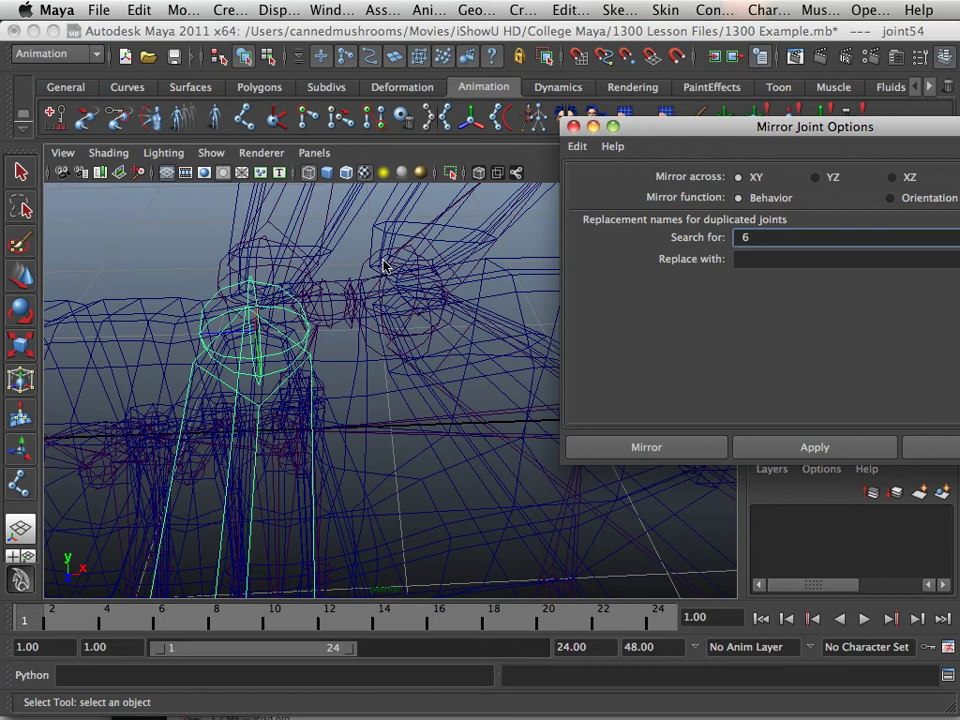
click(279, 257)
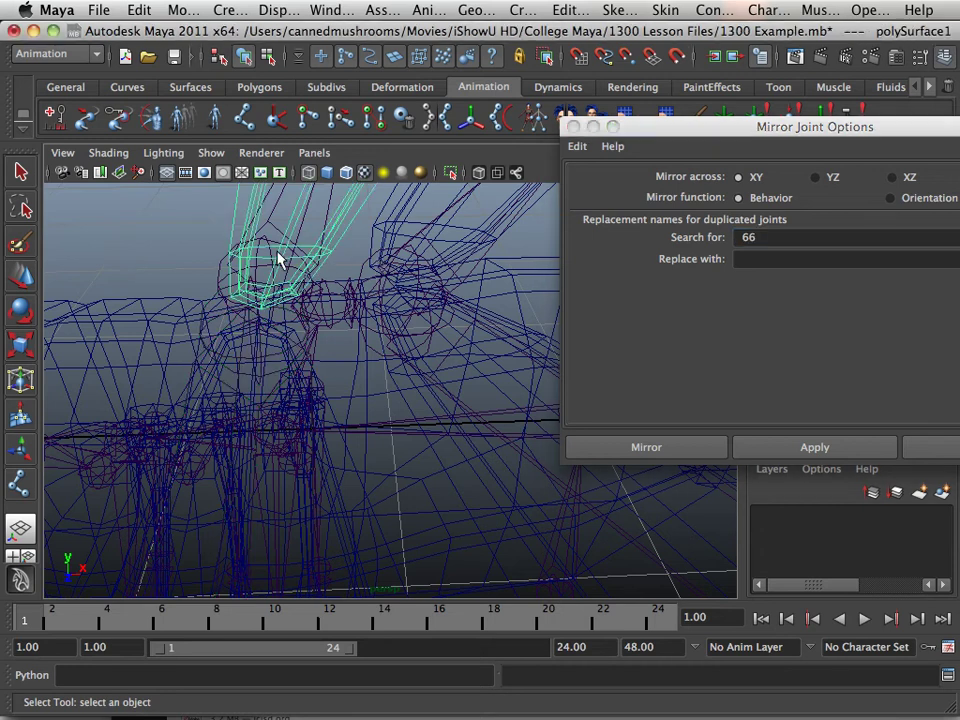
key(5)
alt+drag(420, 305, 118, 334)
alt+middle_drag(118, 334, 274, 428)
alt+right_drag(320, 434, 253, 430)
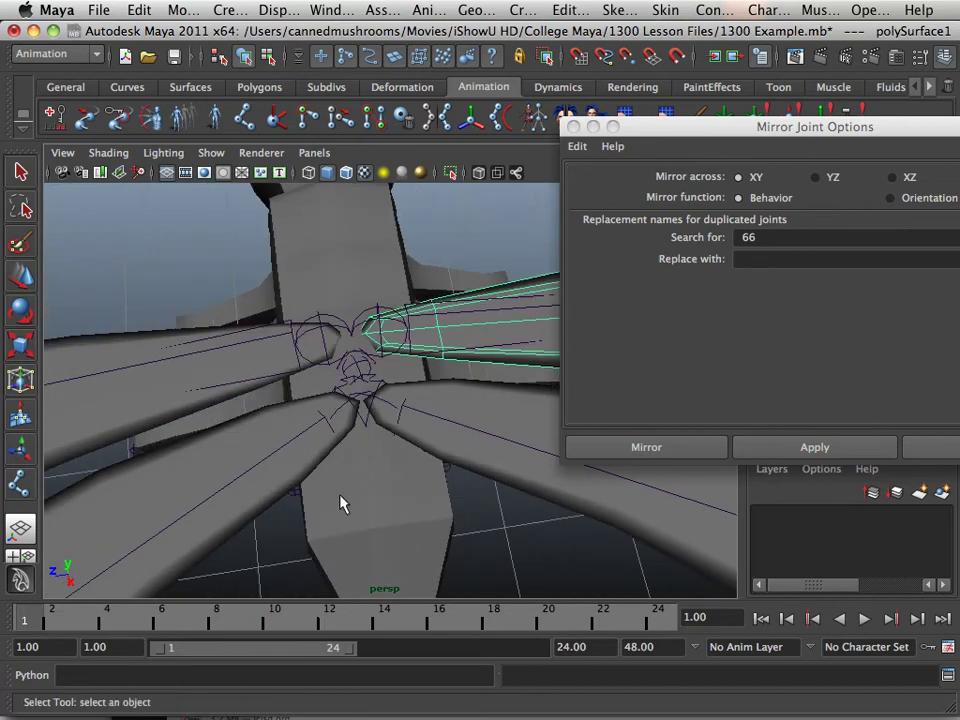
click(340, 503)
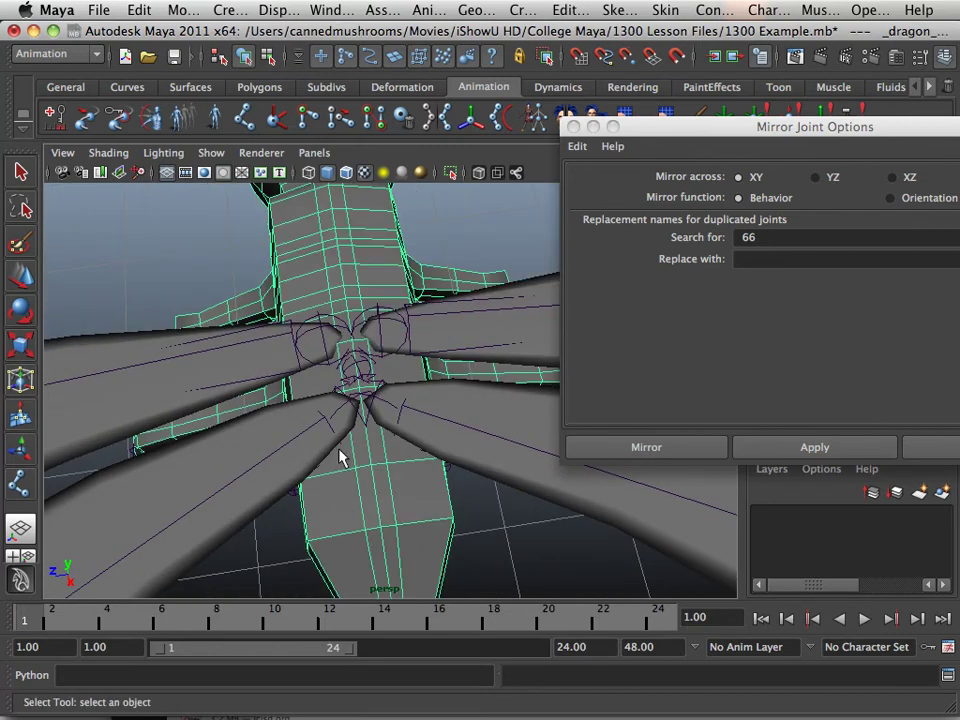
Step: Hide polygons in the perspective view to isolate the dragonfly's skeleton
click(213, 153)
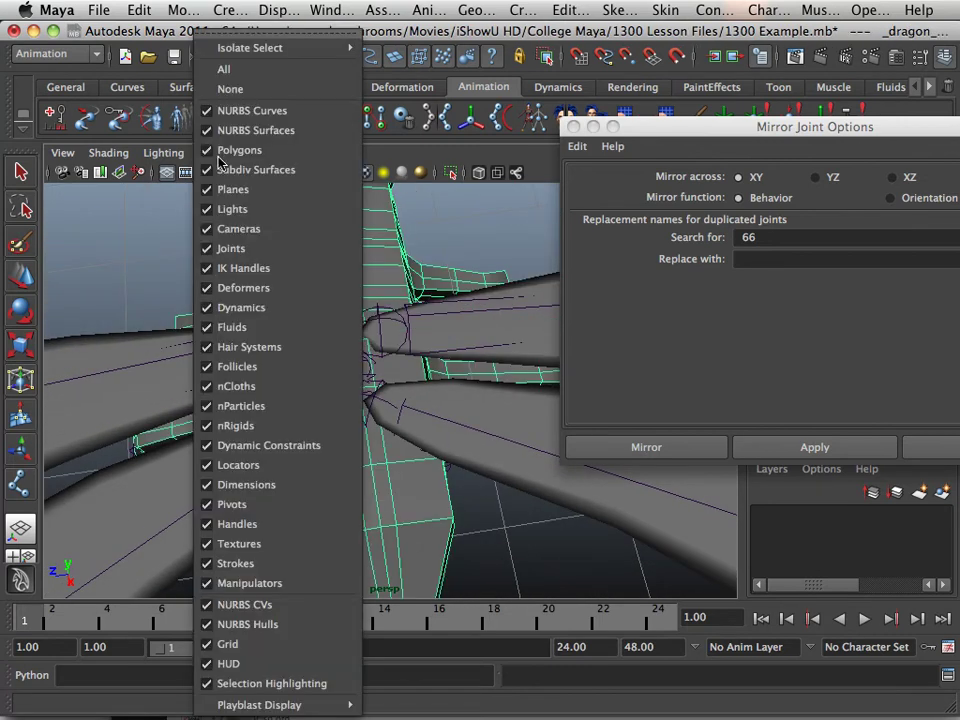
click(210, 155)
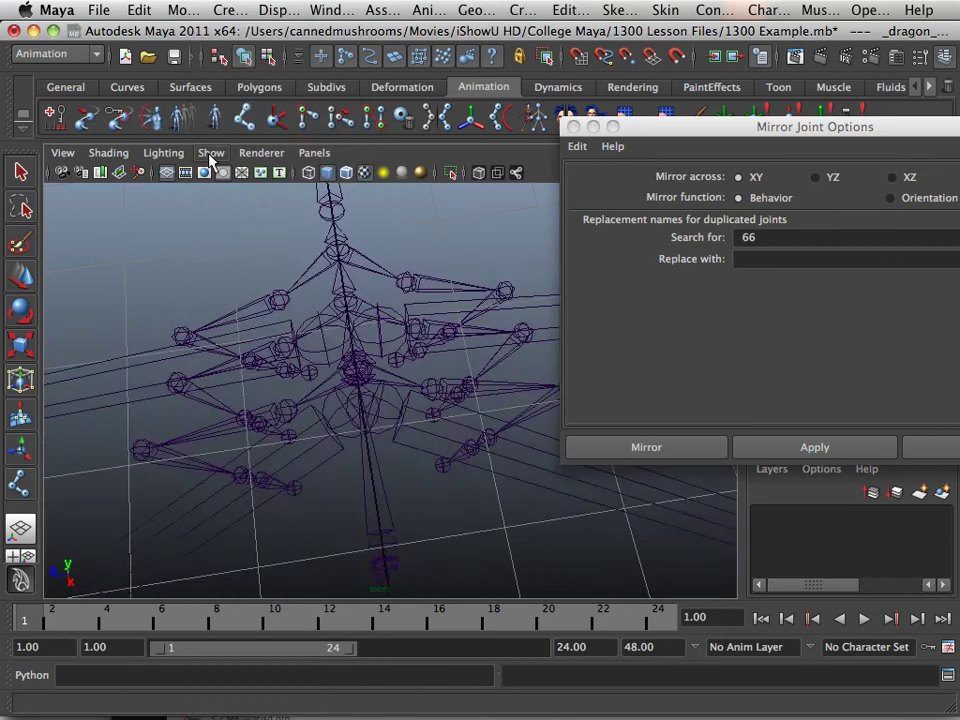
alt+right_drag(216, 156, 257, 364)
alt+drag(257, 364, 420, 296)
alt+middle_drag(420, 296, 339, 284)
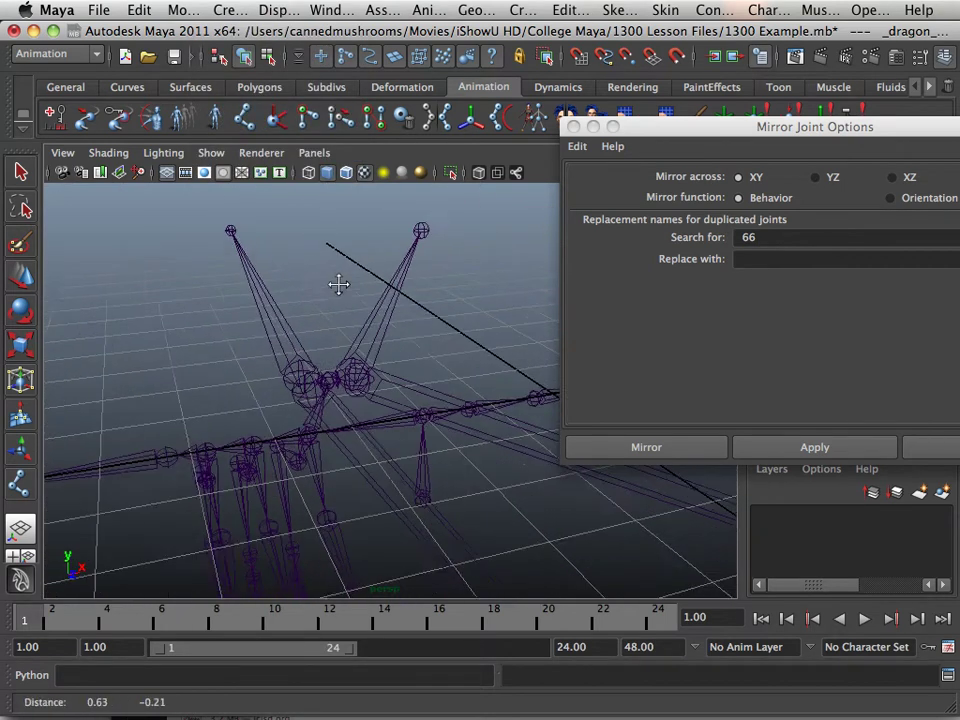
Step: Turn off the grid display and inspect the wing and leg joint chains from several angles
click(277, 11)
click(283, 41)
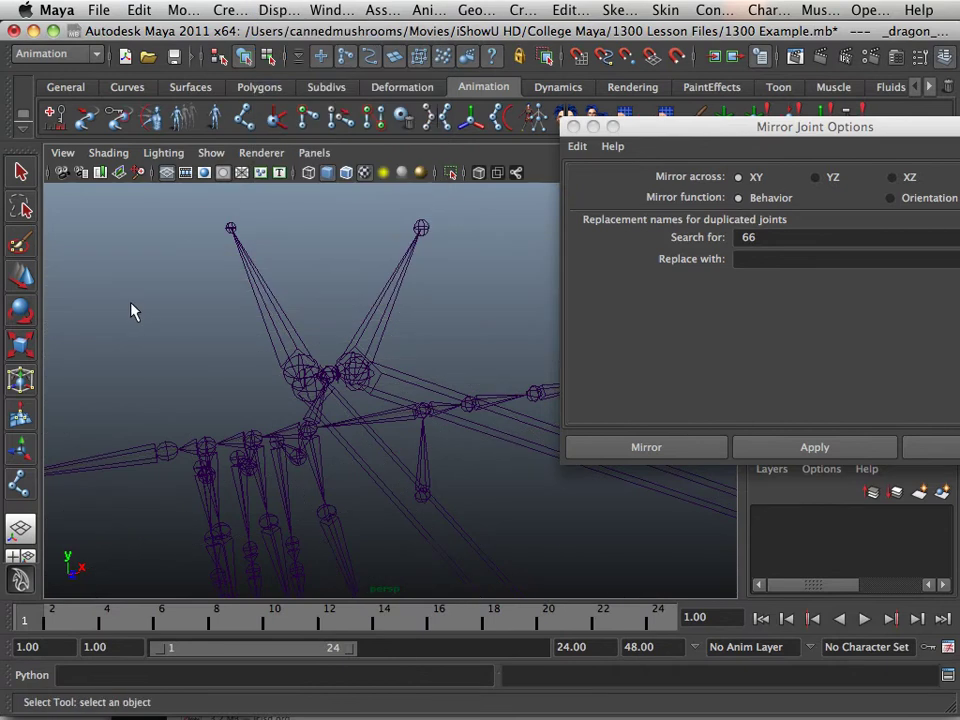
alt+drag(143, 368, 257, 339)
alt+middle_drag(257, 339, 272, 330)
alt+drag(272, 330, 216, 287)
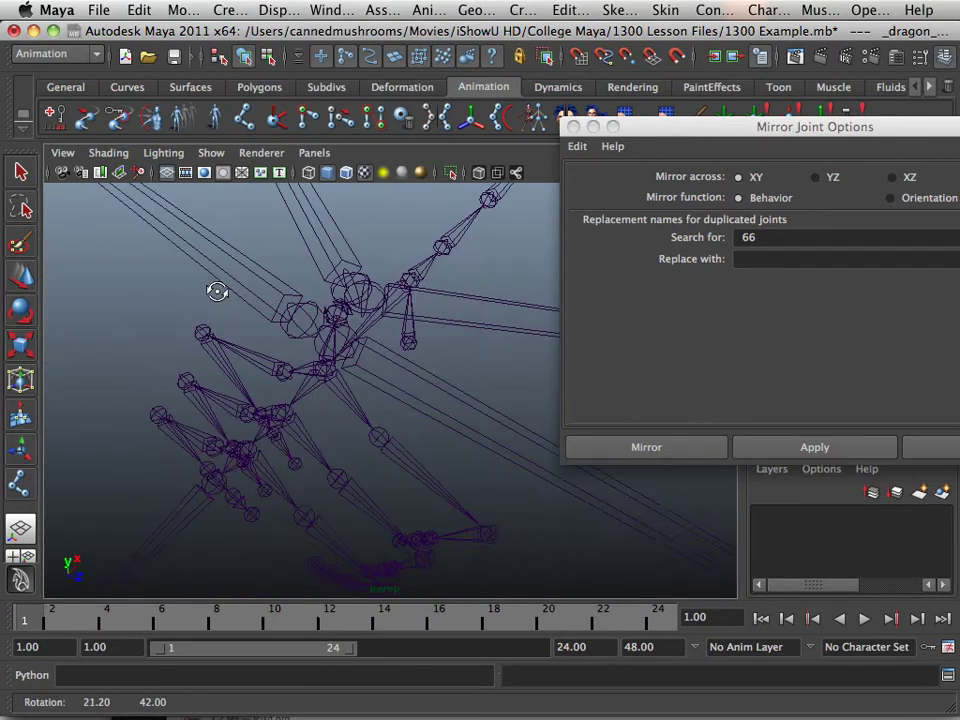
Step: Select the front spine joint and the wing root joint to check which leg and wing chains each one carries
alt+right_drag(216, 287, 314, 316)
alt+drag(314, 316, 340, 357)
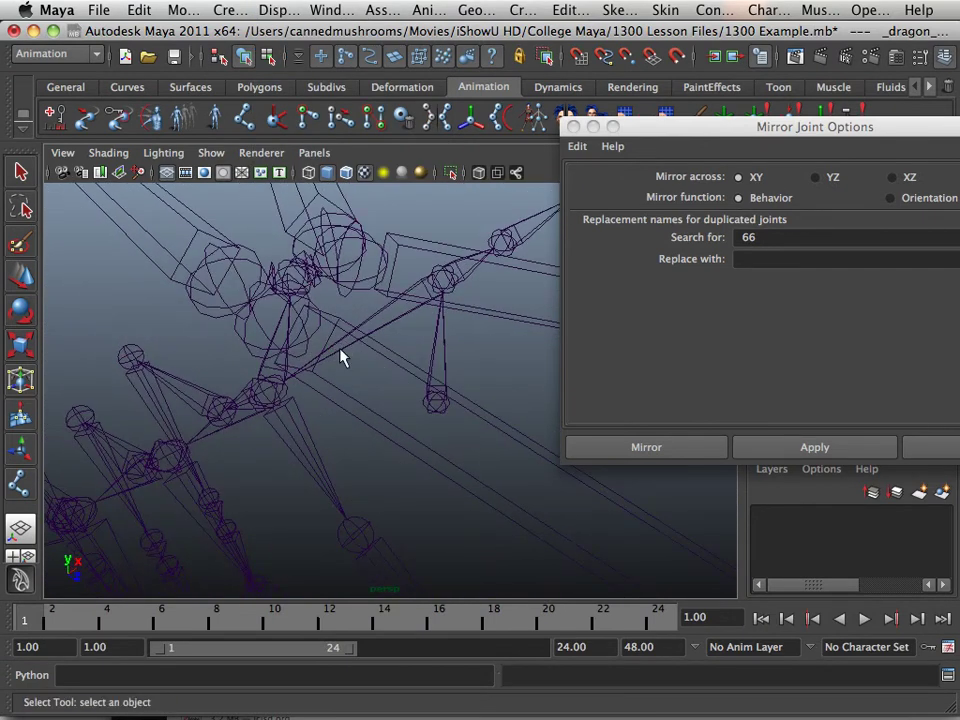
click(265, 408)
alt+drag(261, 411, 250, 355)
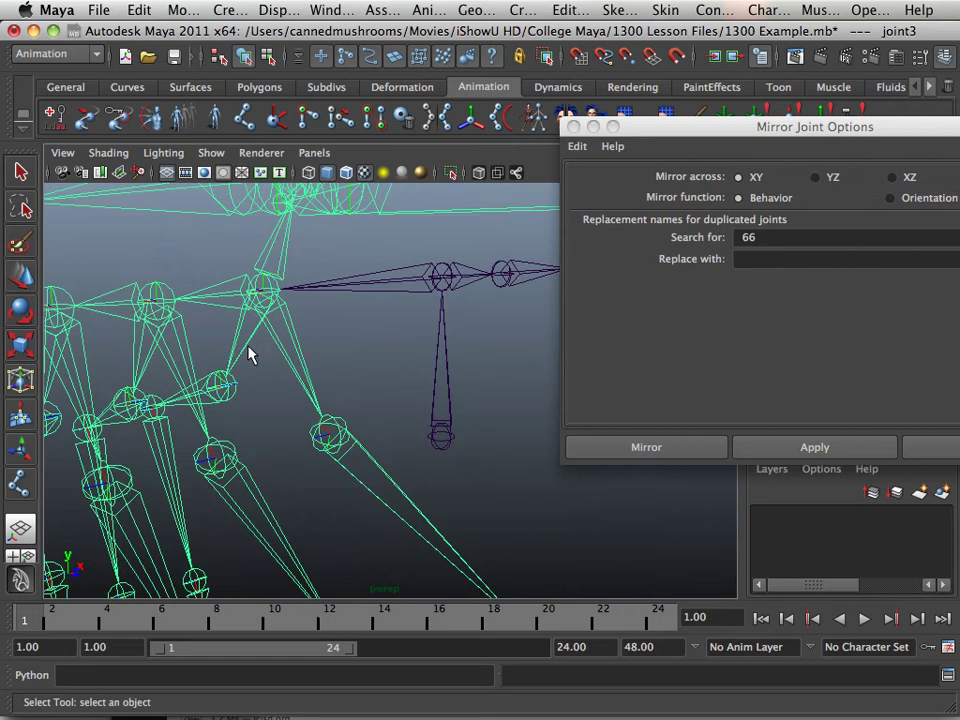
alt+drag(259, 285, 199, 410)
click(248, 358)
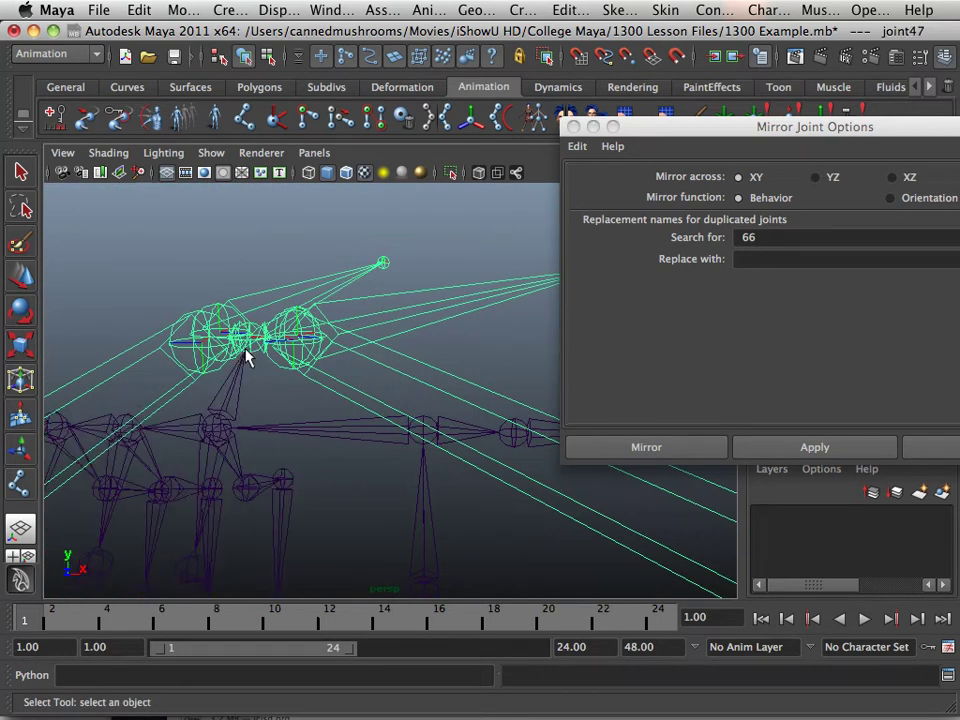
alt+drag(246, 354, 256, 423)
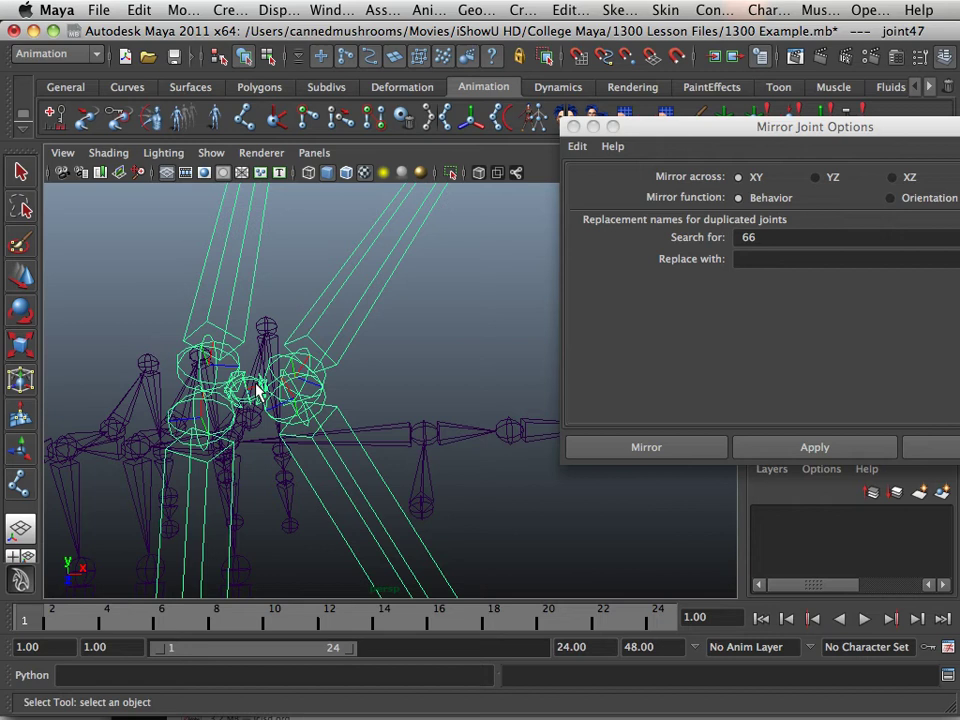
Step: Select individual wing base joints up close to check that each wing chain can be picked separately
alt+right_drag(256, 391, 330, 393)
alt+drag(214, 380, 241, 405)
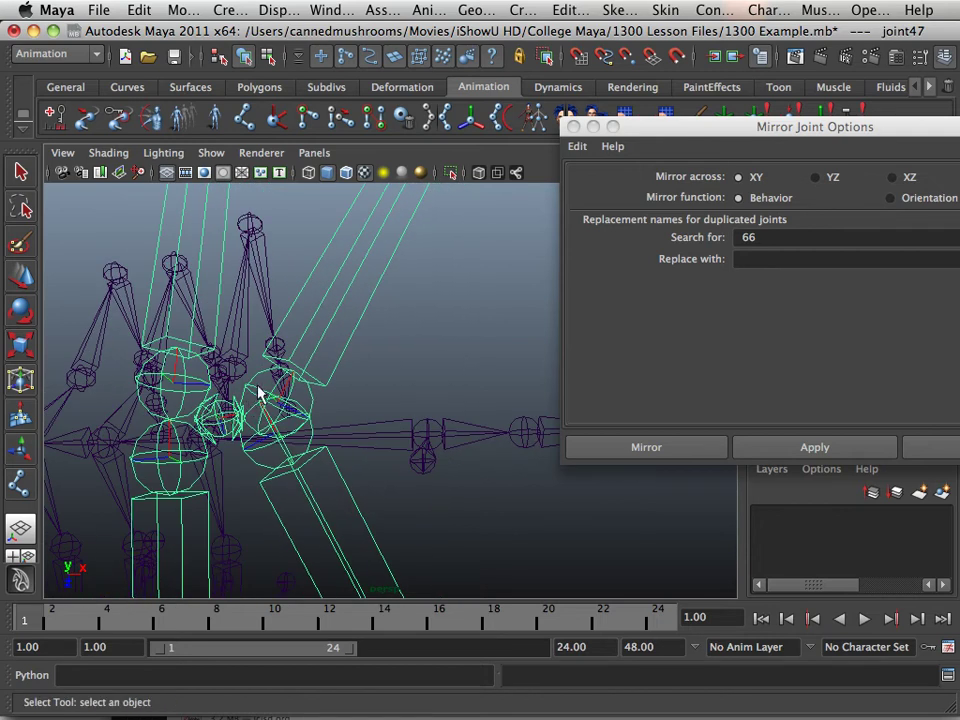
click(258, 393)
click(196, 384)
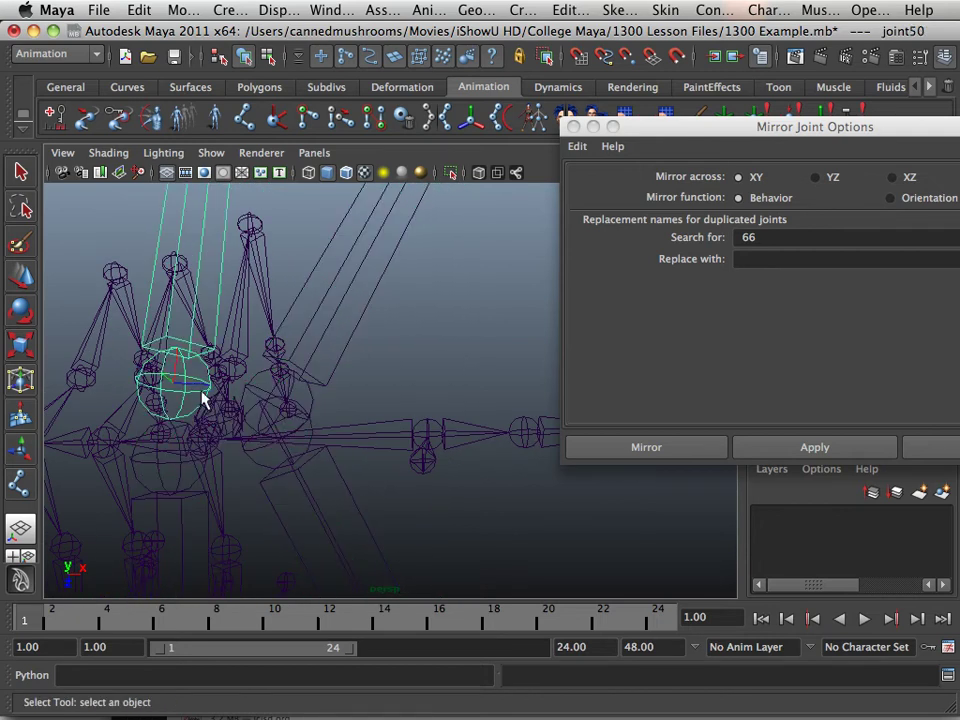
mouse_move(204, 399)
alt+mouse_down()
mouse_move(216, 343)
mouse_move(210, 387)
alt+mouse_up()
click(222, 381)
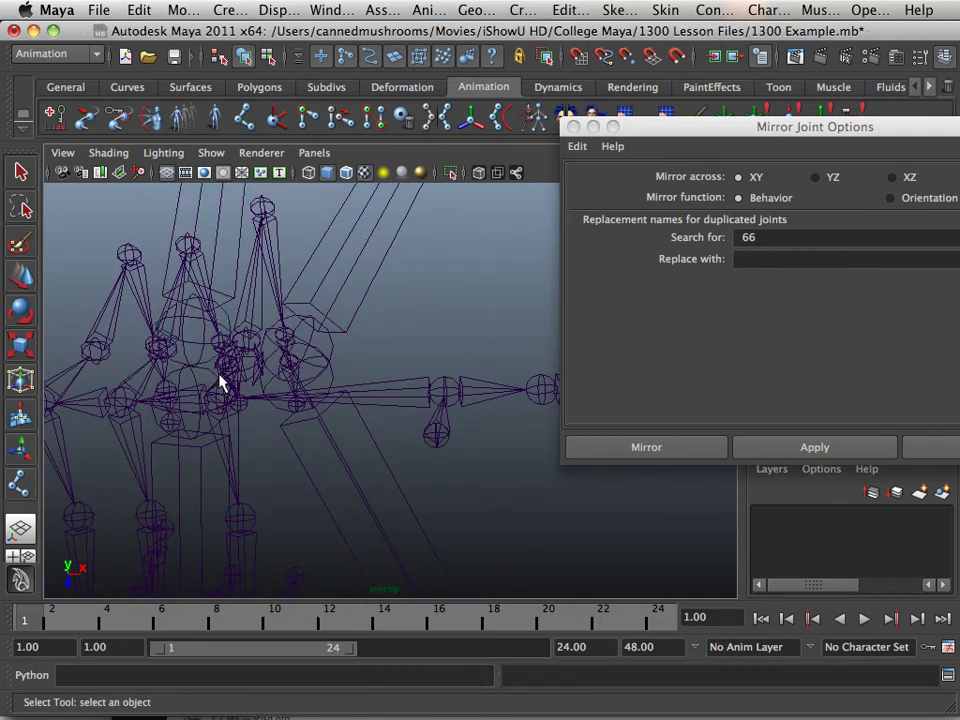
click(322, 387)
alt+drag(324, 386, 331, 346)
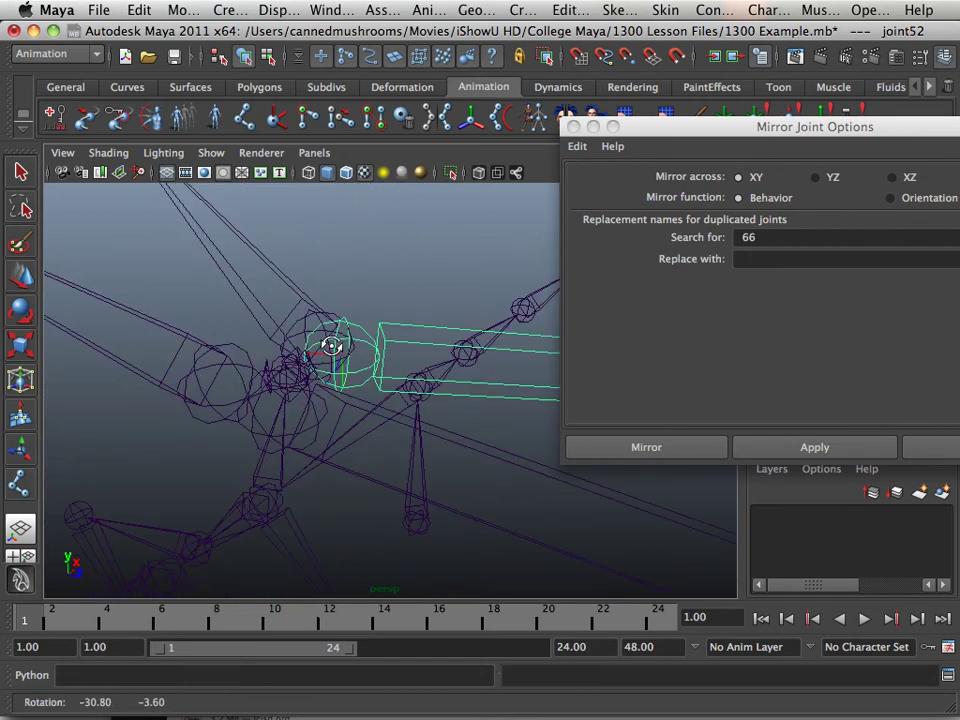
Step: Test-rotate the selected wing's base joint about -4.5 degrees around Z with the Rotate tool and undo it
alt+right_drag(349, 374, 257, 368)
alt+middle_drag(257, 368, 171, 331)
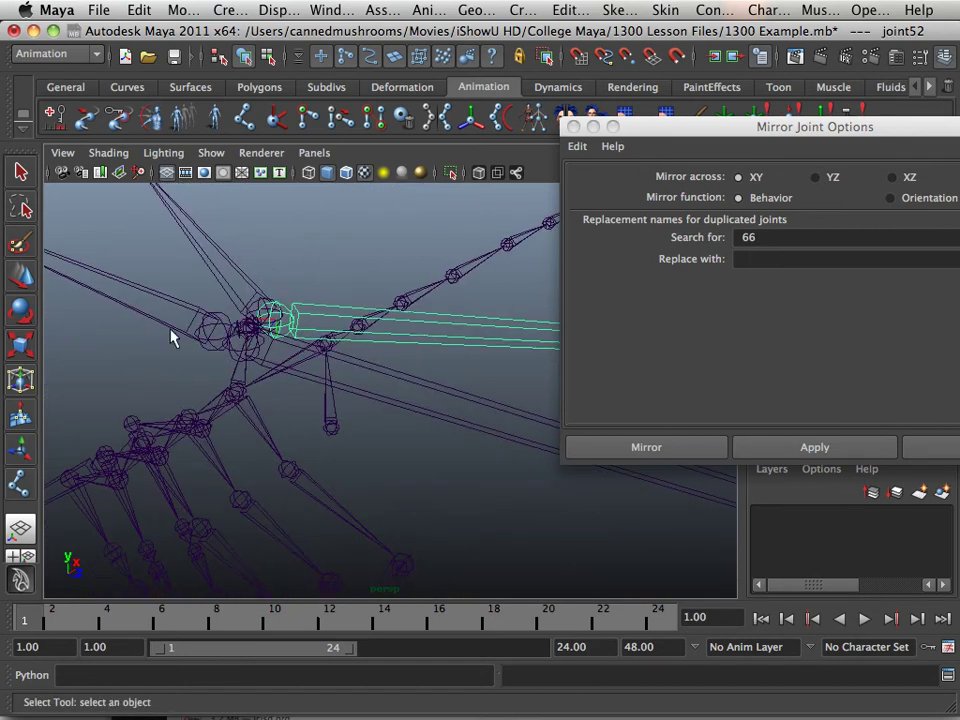
click(24, 311)
alt+drag(200, 340, 241, 360)
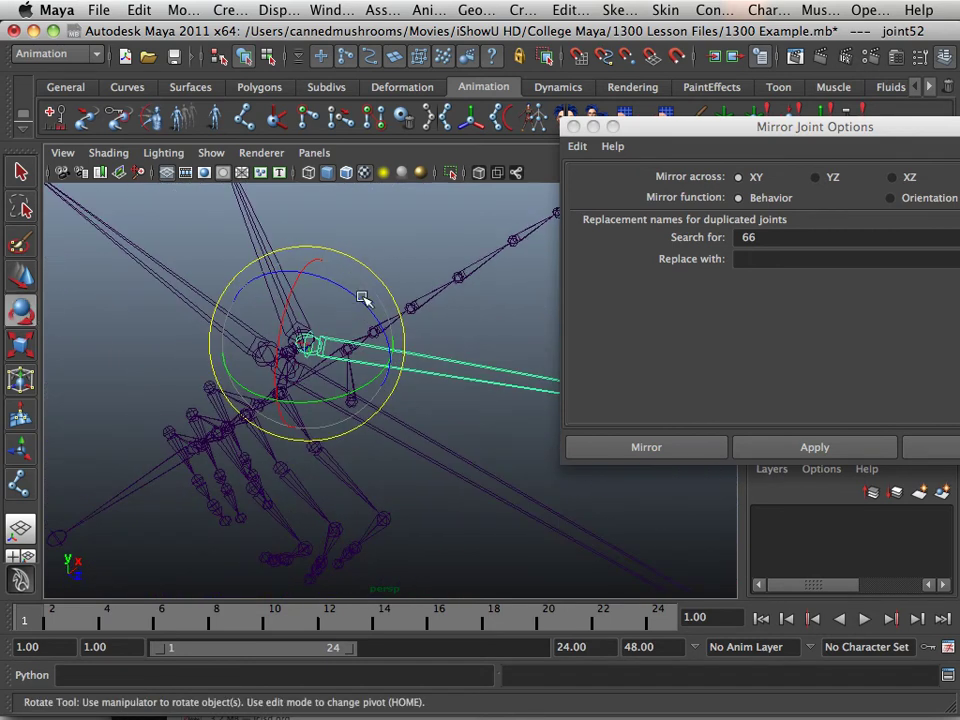
mouse_move(363, 300)
mouse_down()
mouse_move(411, 371)
mouse_move(392, 336)
mouse_move(360, 320)
mouse_up()
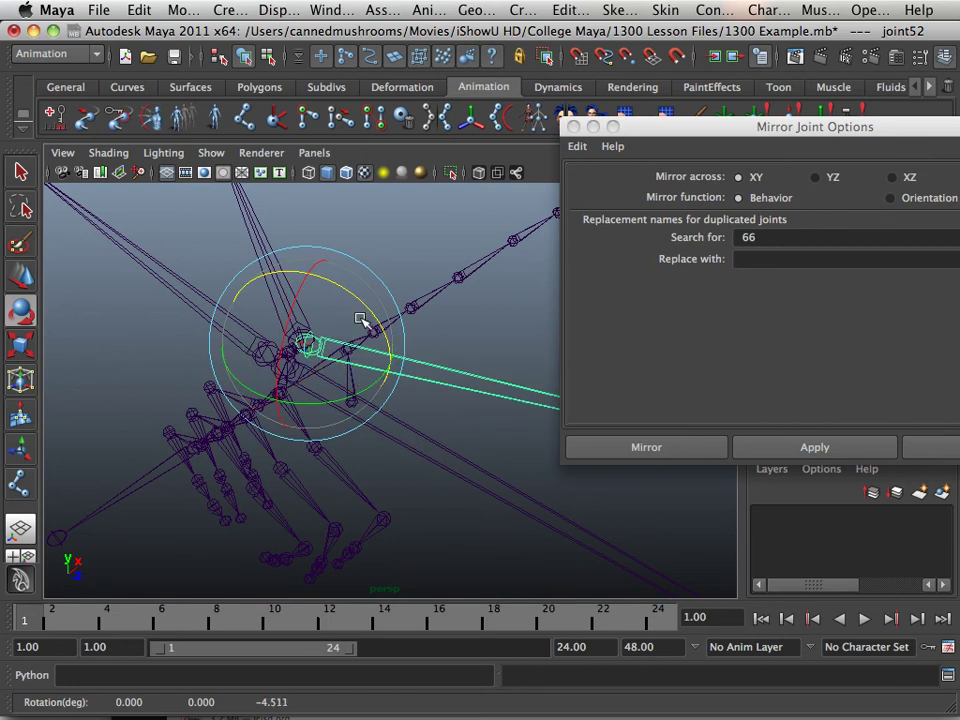
key(z)
click(375, 242)
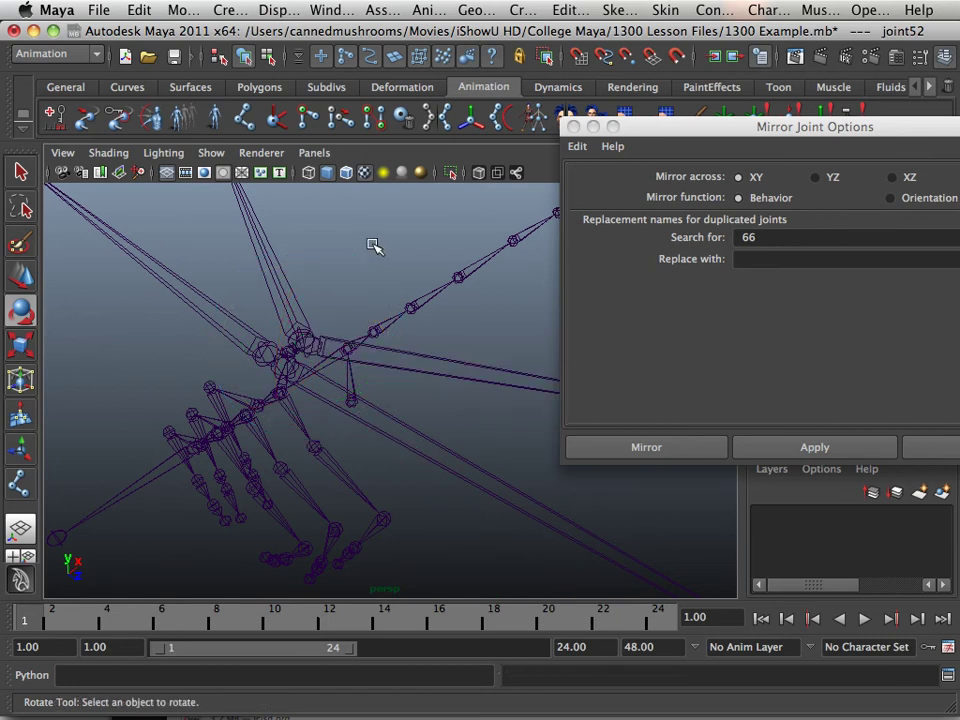
Step: Try rotating another wing's joint chain from its base and undo the test
click(284, 282)
drag(304, 292, 338, 368)
key(z)
click(190, 289)
key(z)
Step: Select the spine joint directly above the root and examine the skeleton hierarchy it controls from the side
alt+drag(360, 416, 326, 384)
alt+right_drag(326, 384, 356, 390)
alt+drag(332, 428, 269, 404)
click(325, 420)
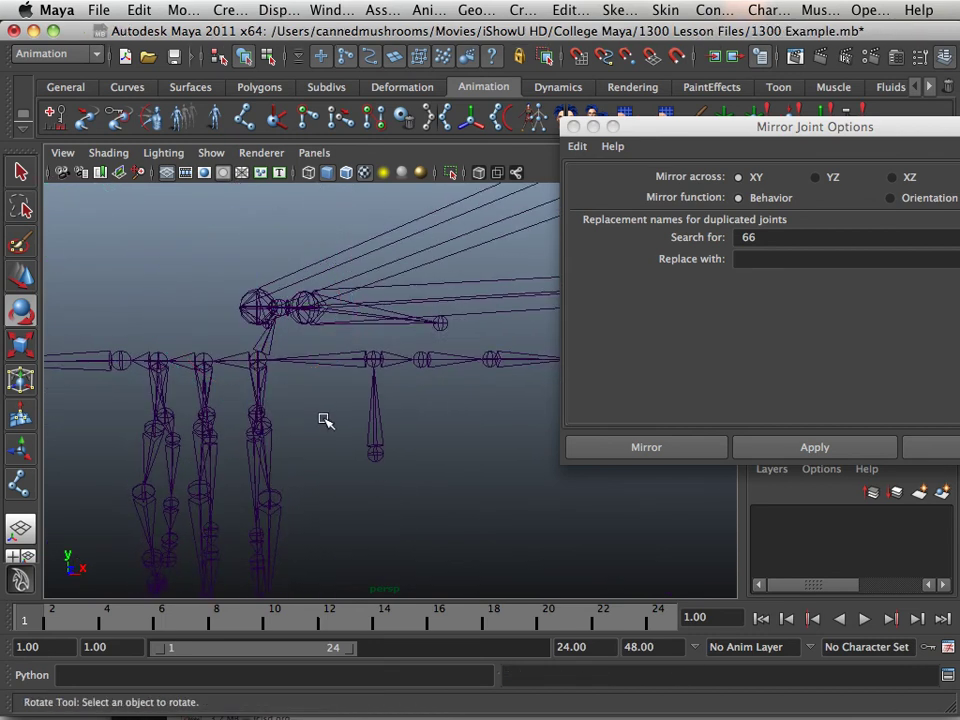
click(313, 368)
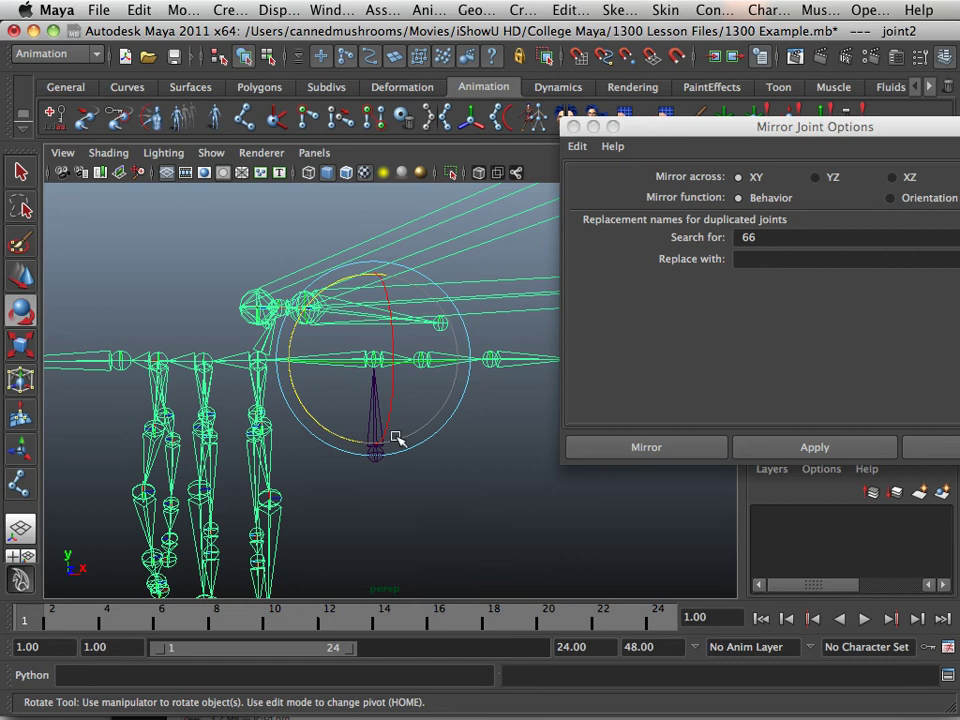
alt+right_drag(396, 439, 390, 495)
alt+drag(390, 495, 373, 450)
click(470, 477)
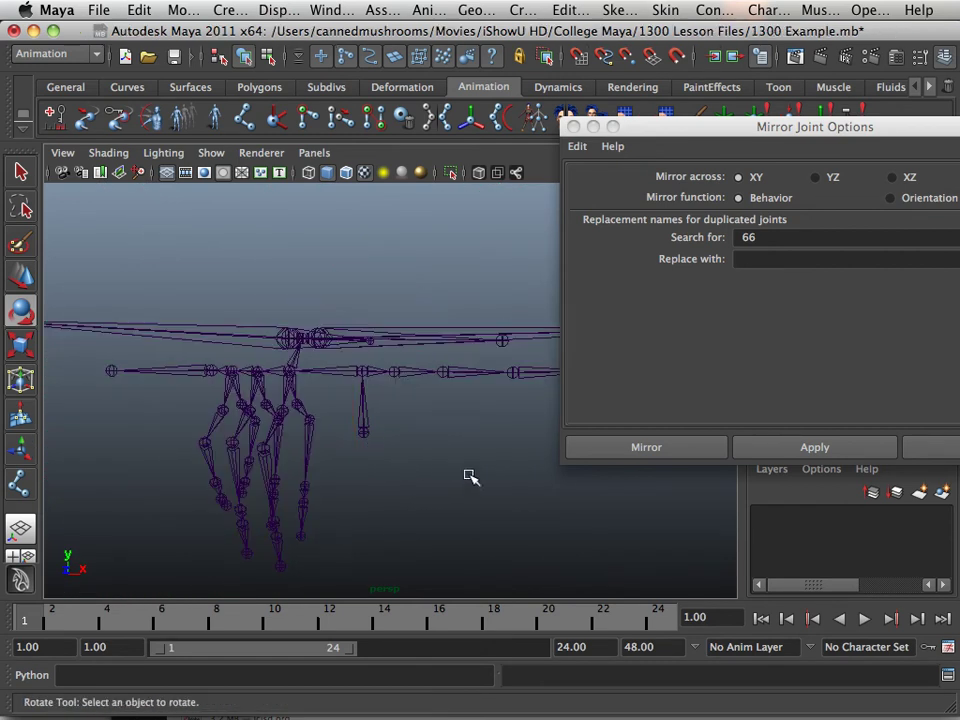
Step: Test-rotate the tail chain from its first joint behind the root branch by about -10 degrees around Z and undo it
click(376, 374)
click(421, 406)
click(416, 371)
drag(462, 302, 455, 327)
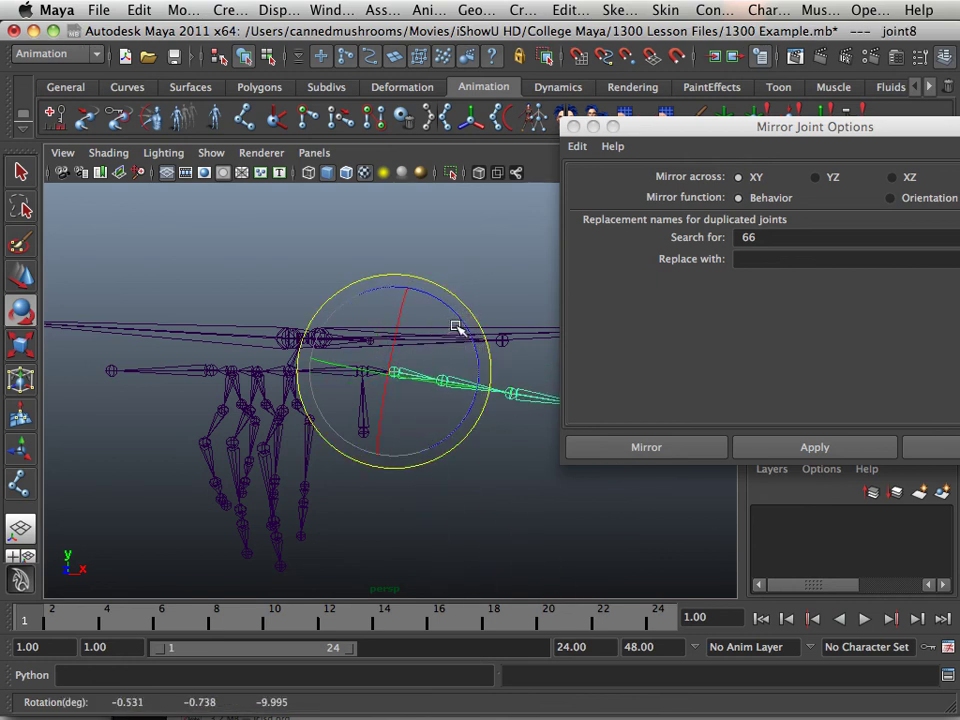
key(z)
click(465, 493)
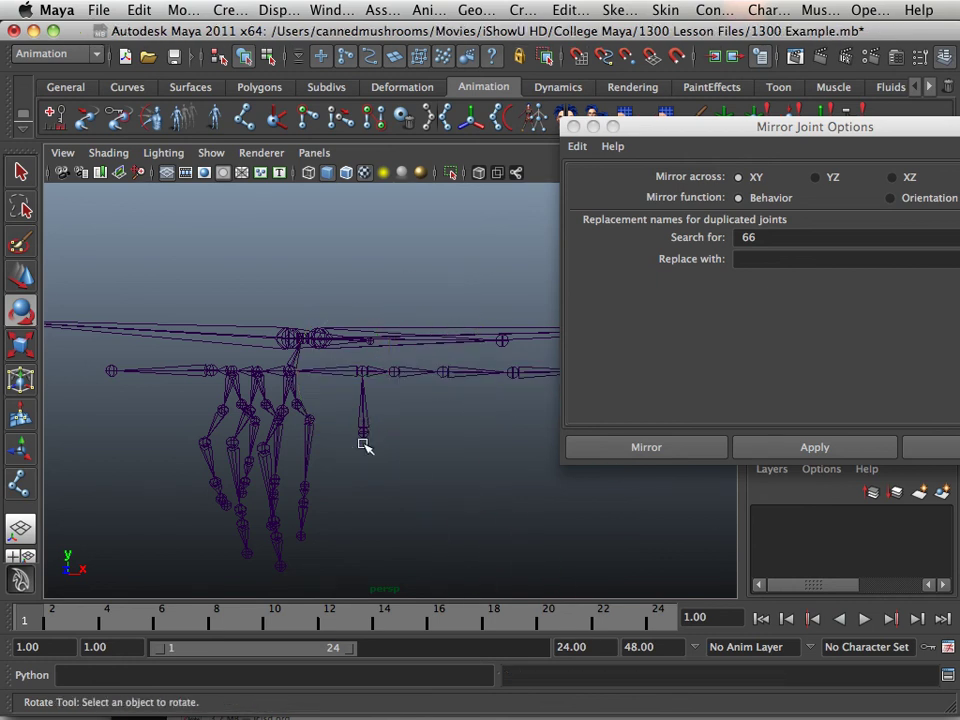
Step: Check the root joint's hierarchy, and test-rotate the front spine joint about -20 degrees around Z and undo it
click(368, 437)
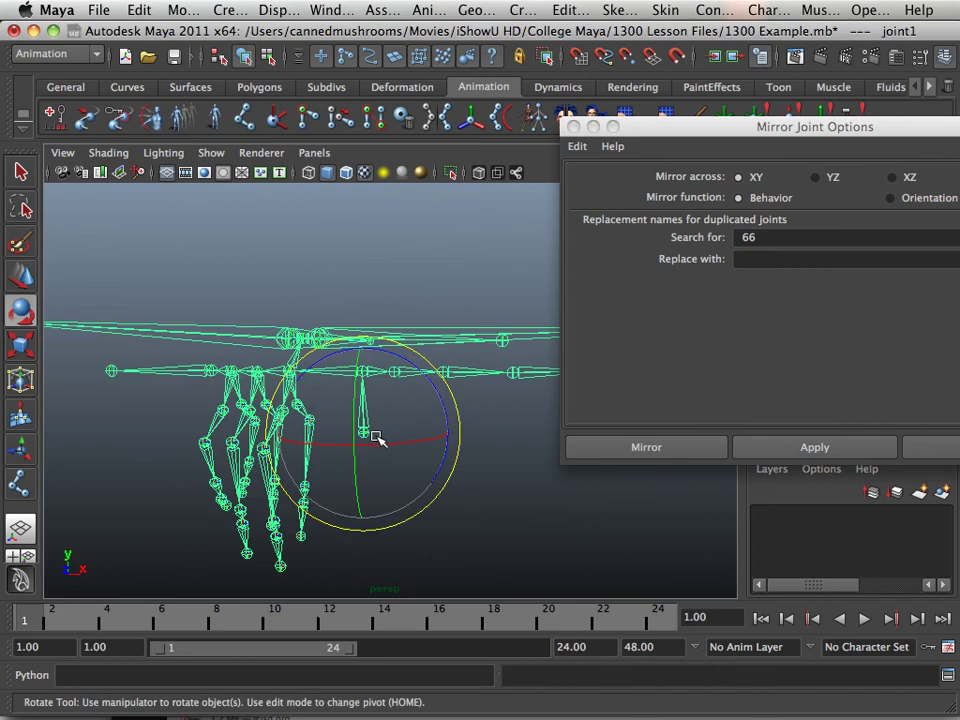
click(521, 494)
click(288, 372)
drag(218, 288, 281, 298)
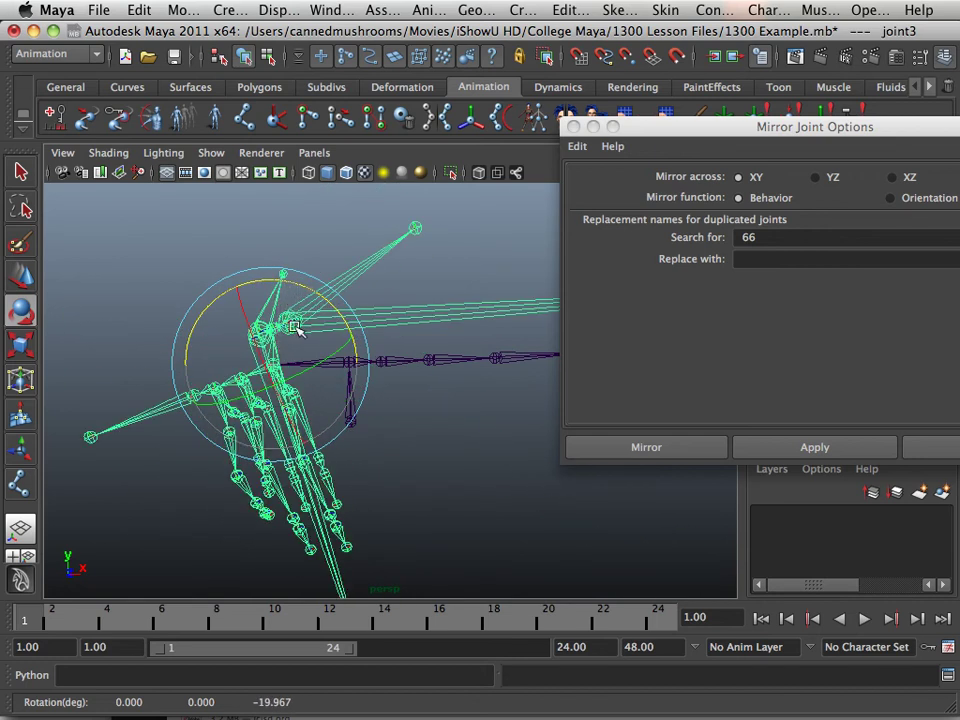
key(z)
click(396, 461)
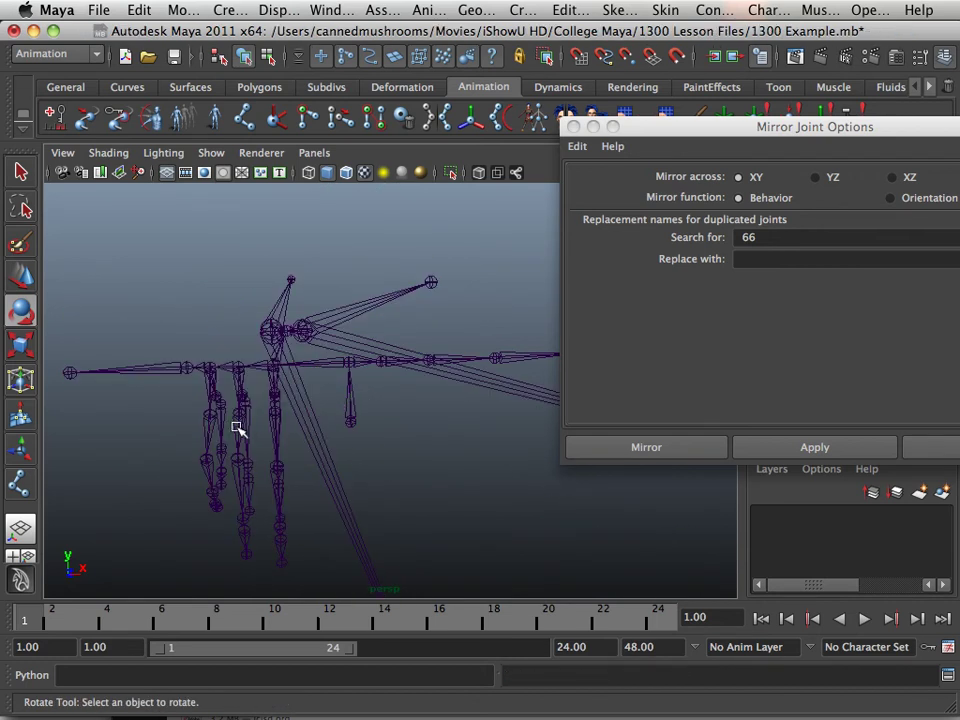
Step: Frame the complete dragonfly skeleton at an angle in the perspective view to review all its joint chains
alt+drag(417, 454, 266, 421)
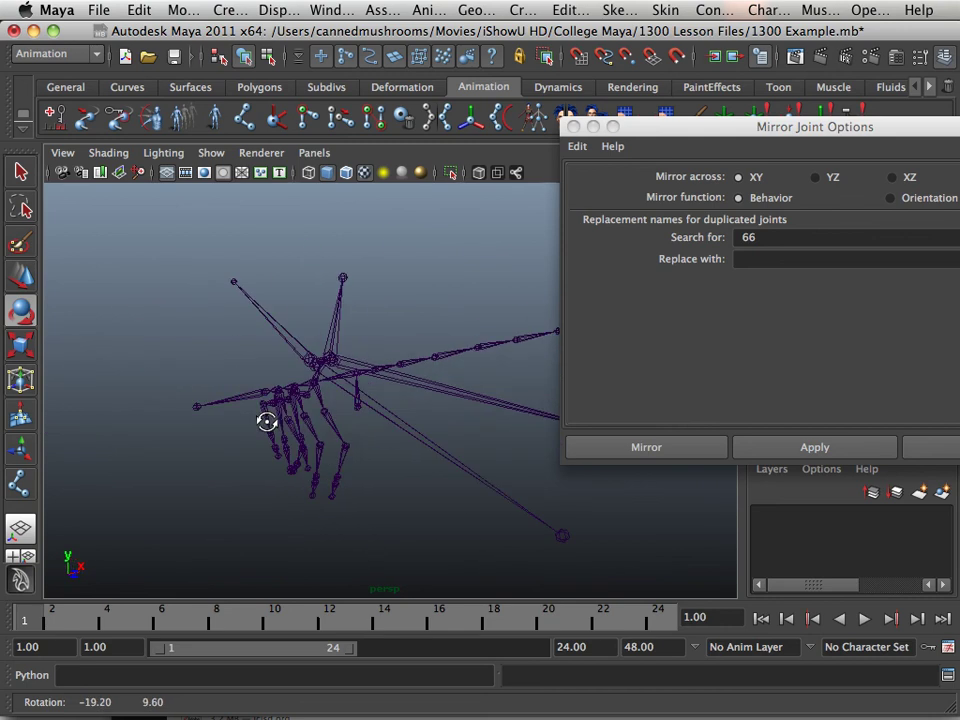
alt+right_drag(265, 418, 321, 430)
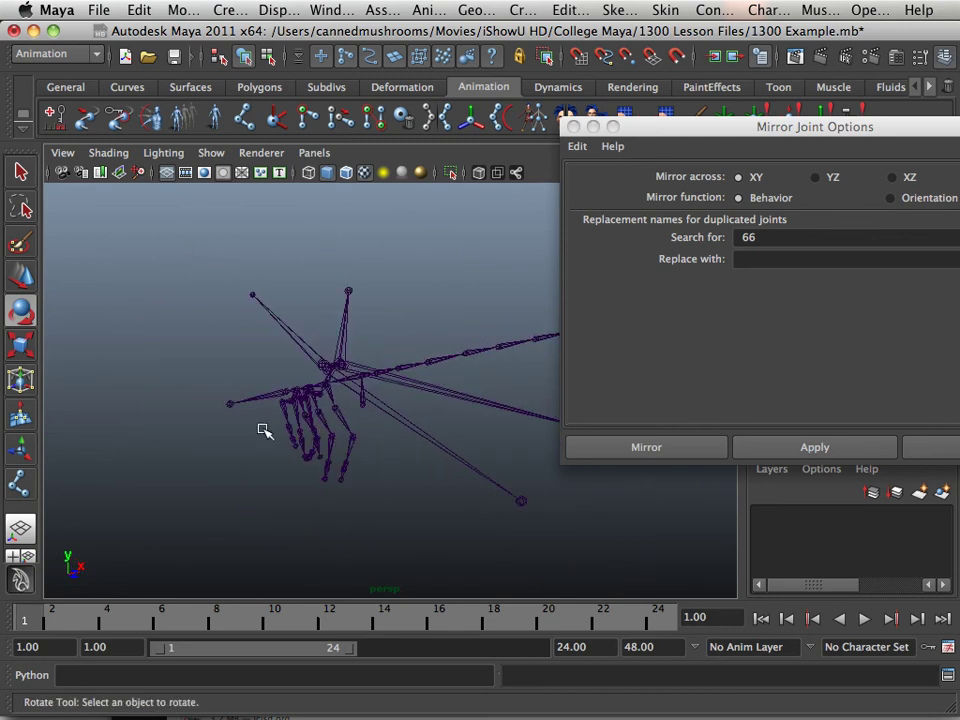
alt+middle_drag(296, 443, 168, 427)
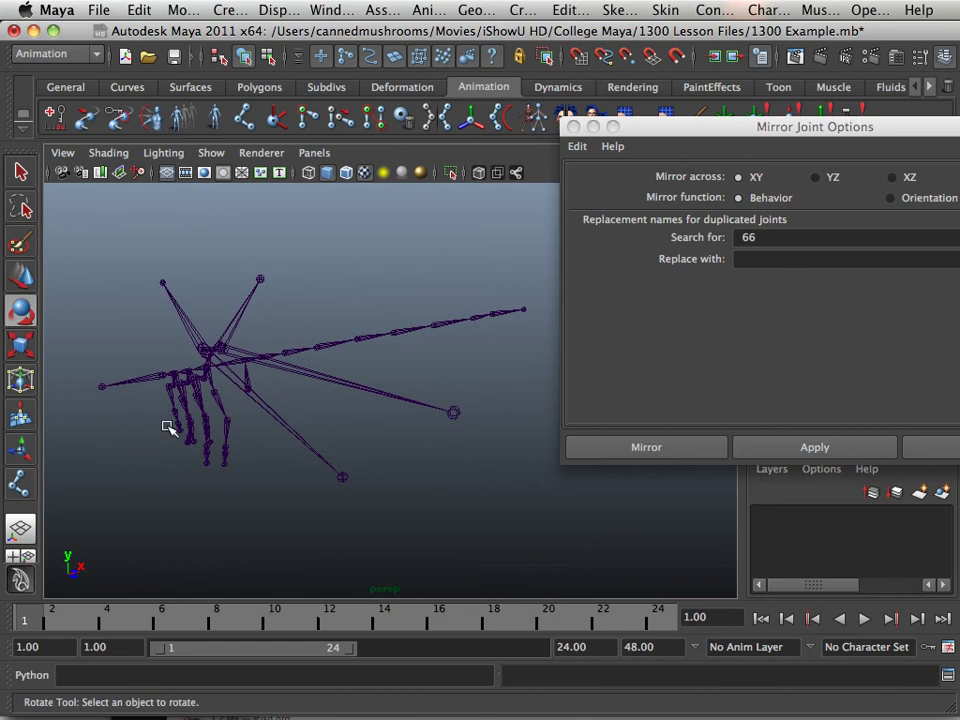